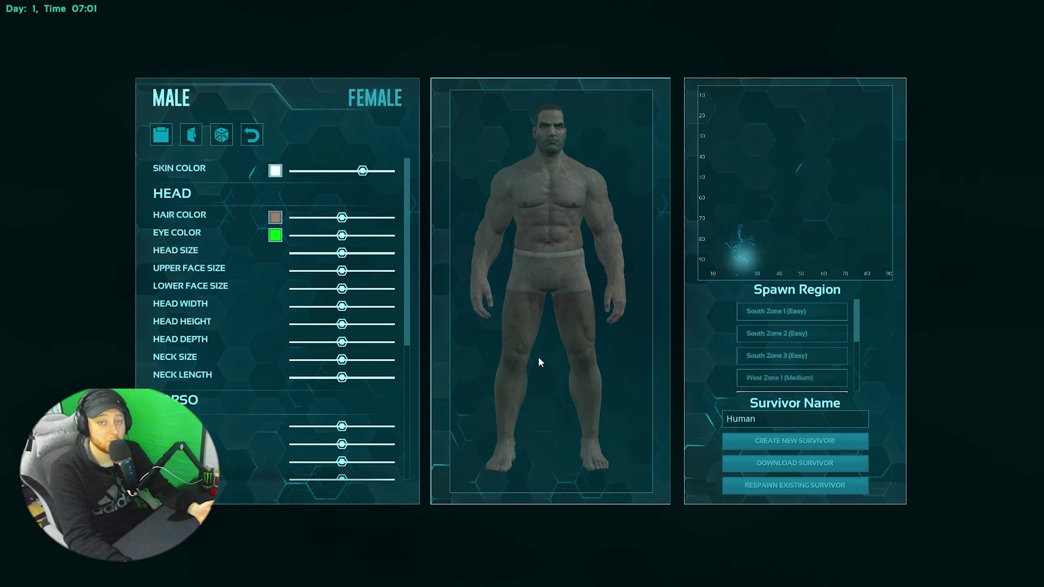
# Toggle the survivor between female and male bodies to compare them, ending on male.
pyautogui.click(364, 99)
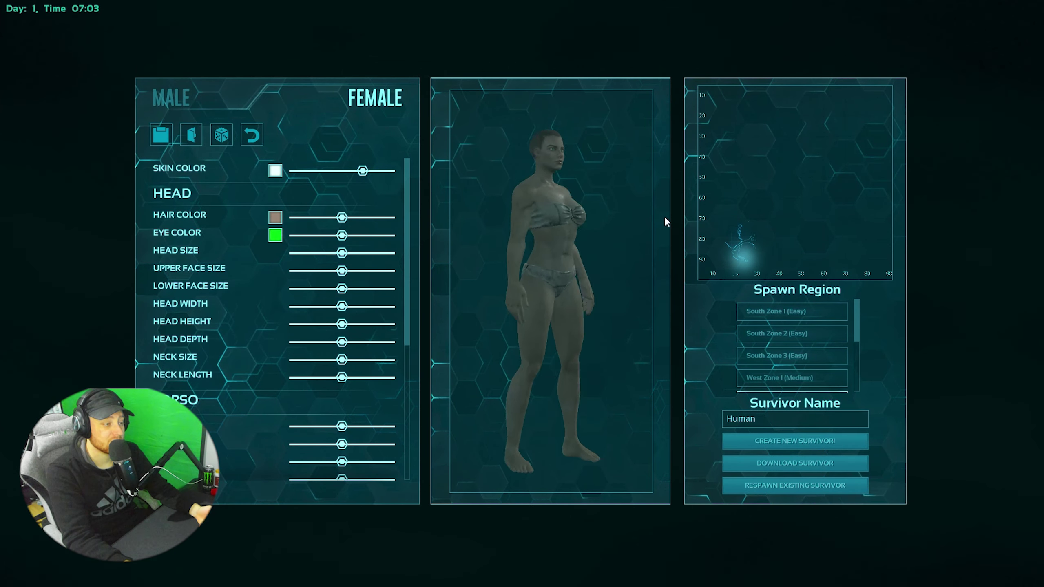
pyautogui.click(256, 105)
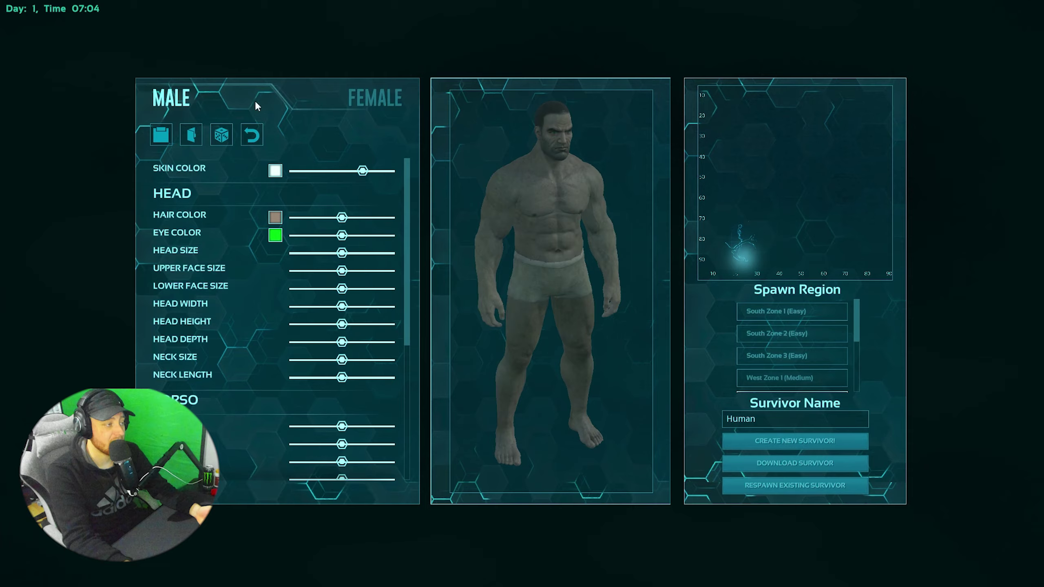
pyautogui.click(401, 107)
pyautogui.click(182, 103)
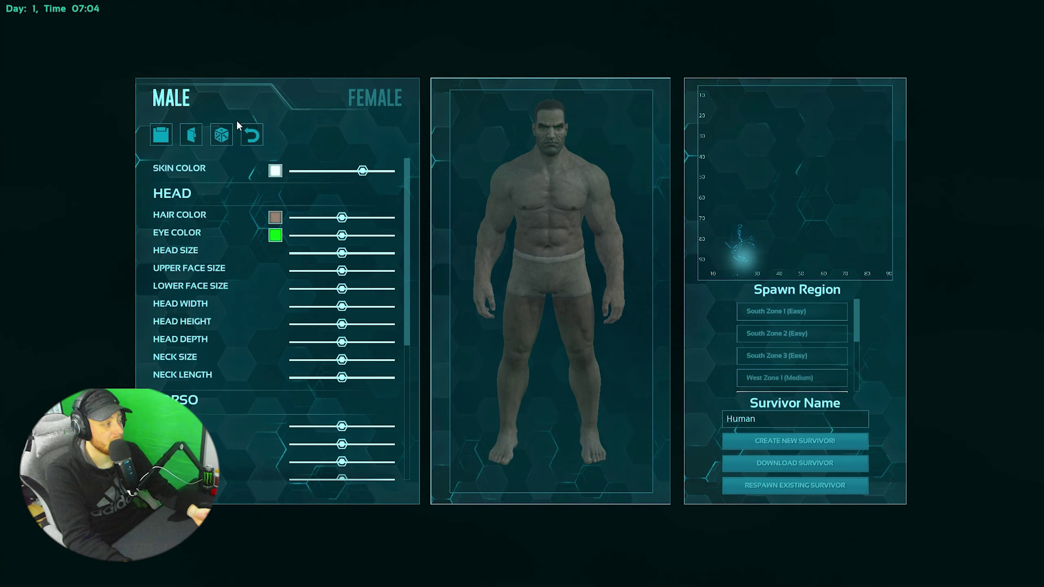
pyautogui.moveTo(402, 174); pyautogui.dragTo(400, 227)
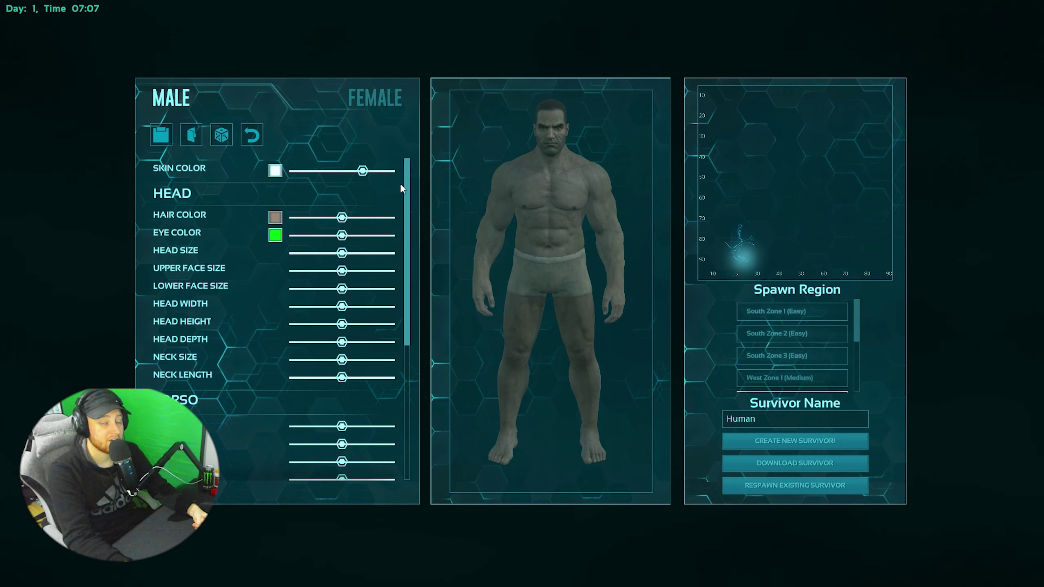
# Make the survivor female and darken her hair colour.
pyautogui.click(365, 99)
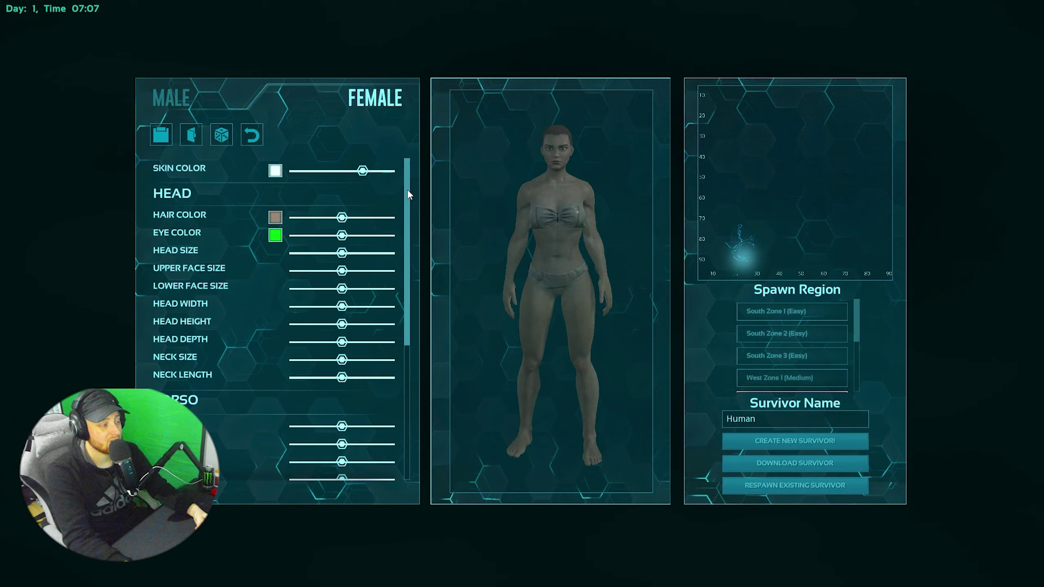
pyautogui.moveTo(409, 193)
pyautogui.mouseDown()
pyautogui.moveTo(422, 289)
pyautogui.moveTo(413, 343)
pyautogui.moveTo(407, 202)
pyautogui.mouseUp()
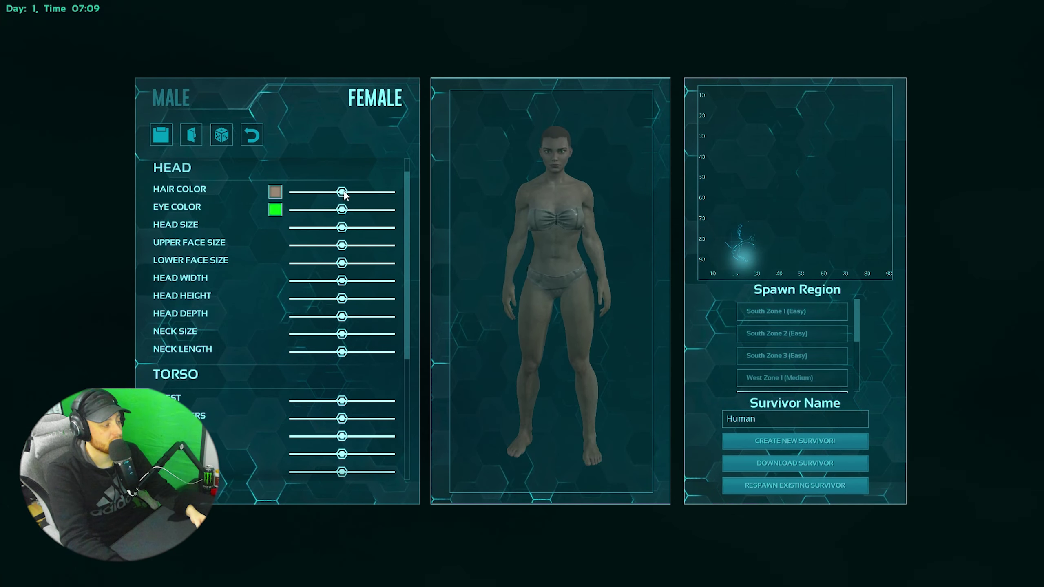
pyautogui.moveTo(343, 192); pyautogui.dragTo(335, 233)
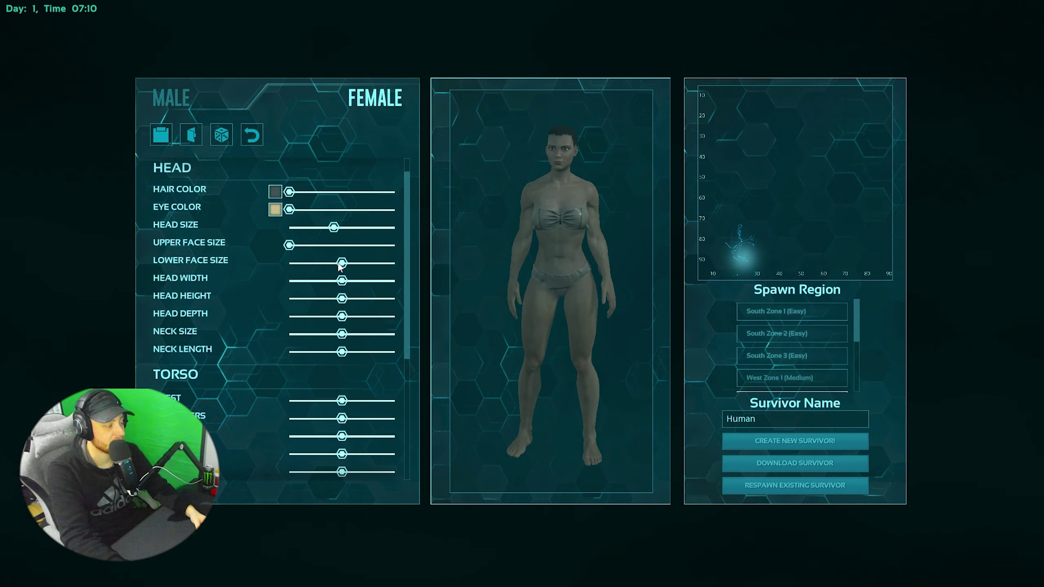
# Drag the head, torso, shoulder and hip proportion sliders fully to the minimum.
pyautogui.moveTo(341, 300); pyautogui.dragTo(285, 299)
pyautogui.moveTo(342, 316); pyautogui.dragTo(286, 317)
pyautogui.moveTo(342, 334); pyautogui.dragTo(286, 334)
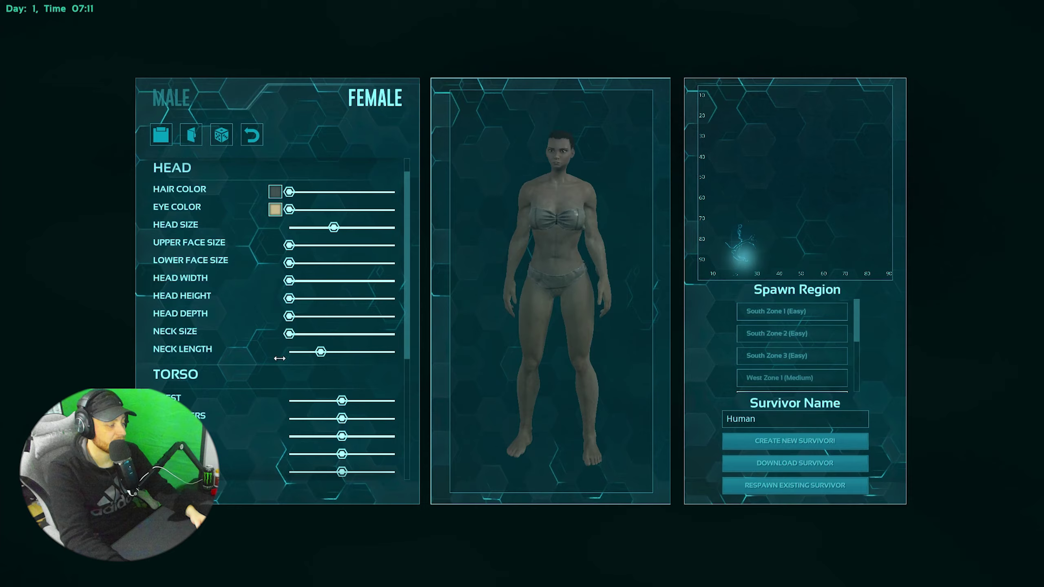
pyautogui.moveTo(342, 352); pyautogui.dragTo(286, 352)
pyautogui.scroll(-1, 309, 358)
pyautogui.moveTo(342, 372); pyautogui.dragTo(286, 373)
pyautogui.moveTo(342, 390); pyautogui.dragTo(285, 390)
pyautogui.moveTo(342, 407); pyautogui.dragTo(286, 408)
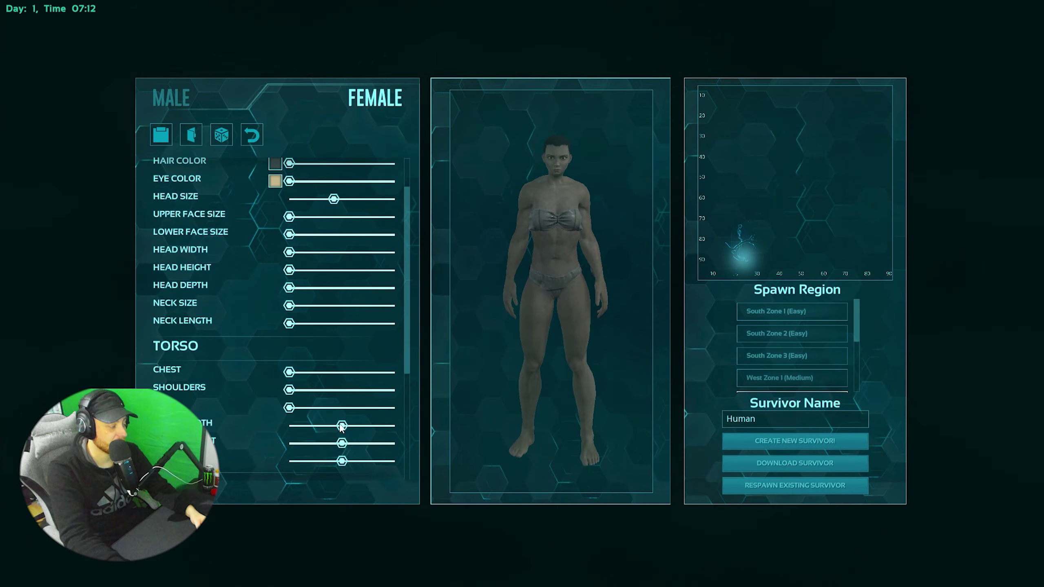
pyautogui.scroll(-2, 333, 431)
# Max out Hand and Arm Length and minimise the remaining arm and leg sliders.
pyautogui.moveTo(340, 387); pyautogui.dragTo(286, 411)
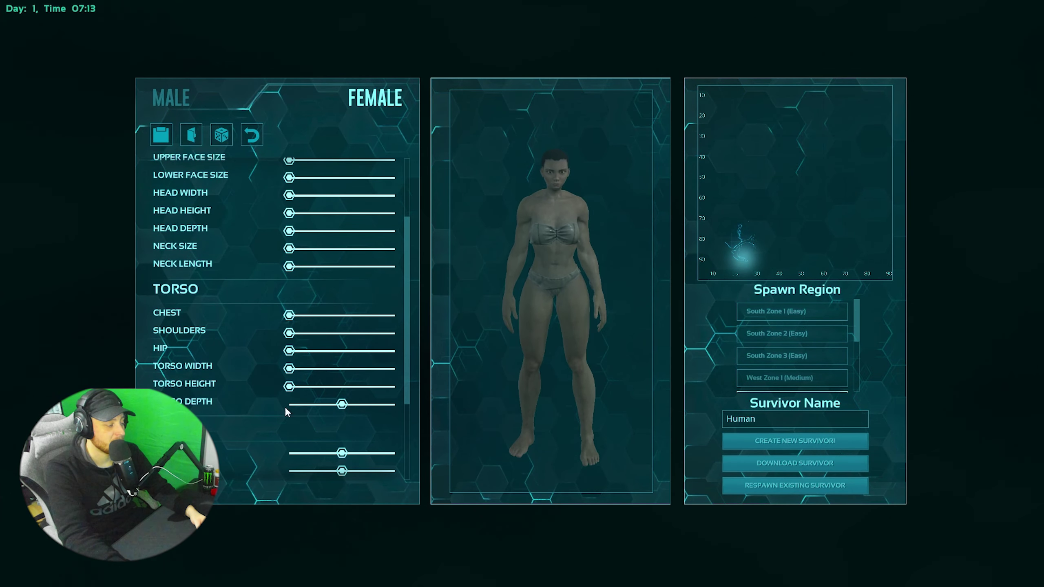
pyautogui.scroll(-2, 286, 411)
pyautogui.moveTo(342, 380); pyautogui.dragTo(413, 400)
pyautogui.moveTo(346, 418); pyautogui.dragTo(285, 419)
pyautogui.moveTo(342, 436); pyautogui.dragTo(279, 448)
pyautogui.scroll(-2, 311, 414)
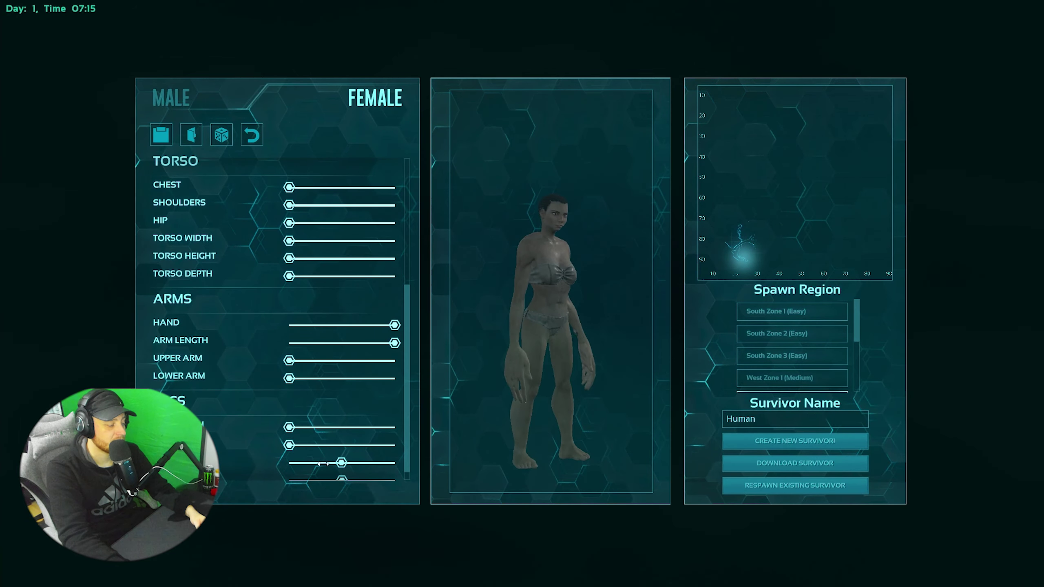
pyautogui.scroll(-1, 321, 455)
pyautogui.moveTo(343, 465); pyautogui.dragTo(275, 460)
# Turn the preview to a side view and choose West Zone 2 (Medium) as spawn region.
pyautogui.moveTo(481, 319); pyautogui.dragTo(569, 353)
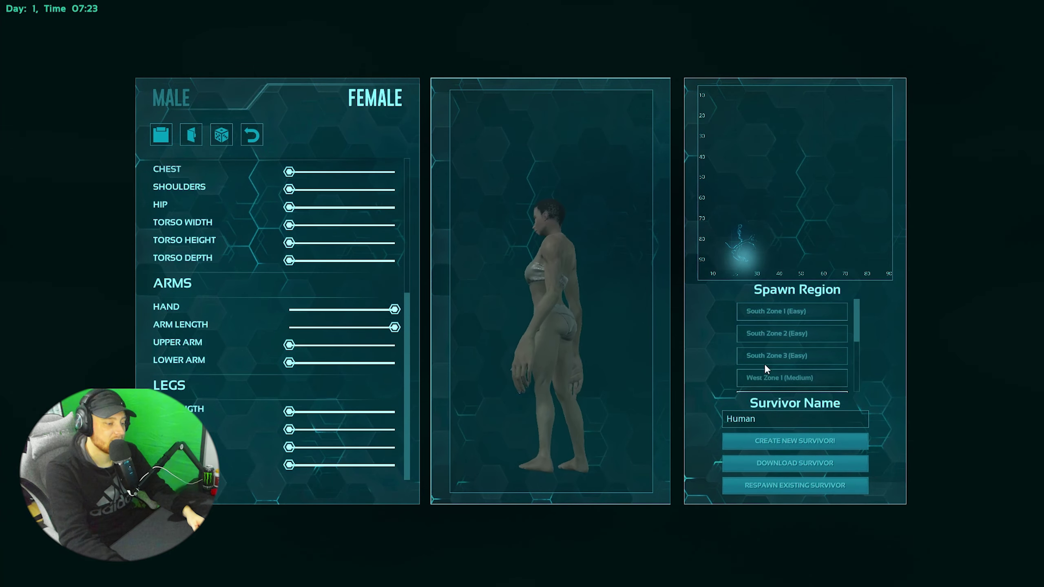
pyautogui.scroll(-2, 766, 364)
pyautogui.click(780, 350)
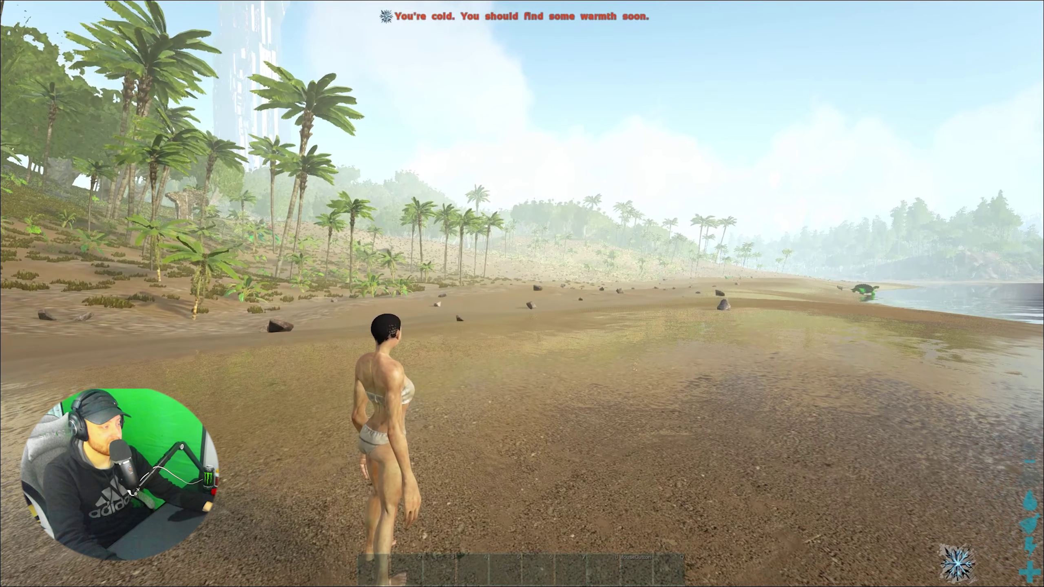
# Save the game options from the pause menu and resume play on the beach.
pyautogui.press('Escape')
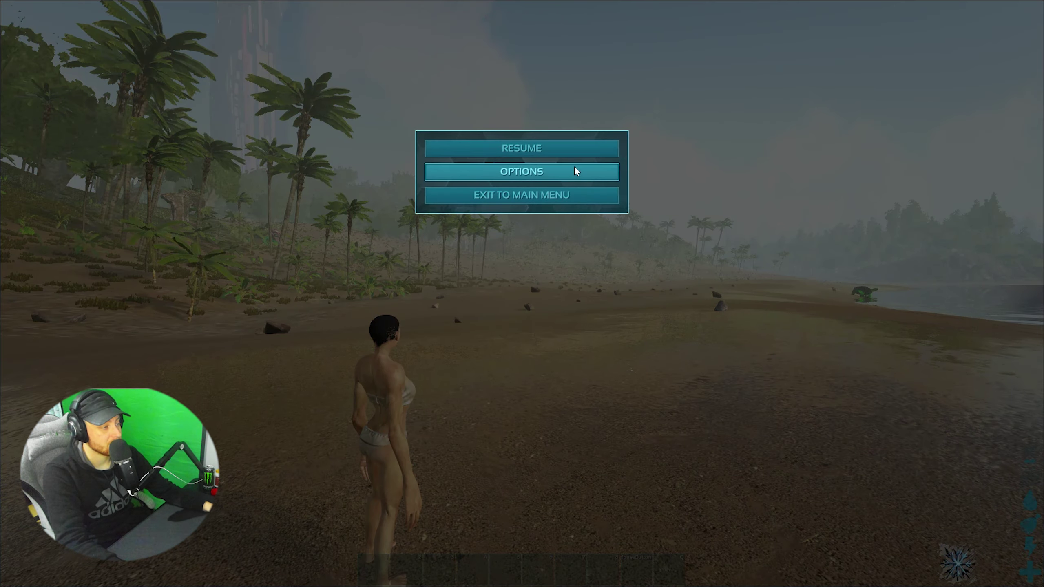
pyautogui.click(575, 170)
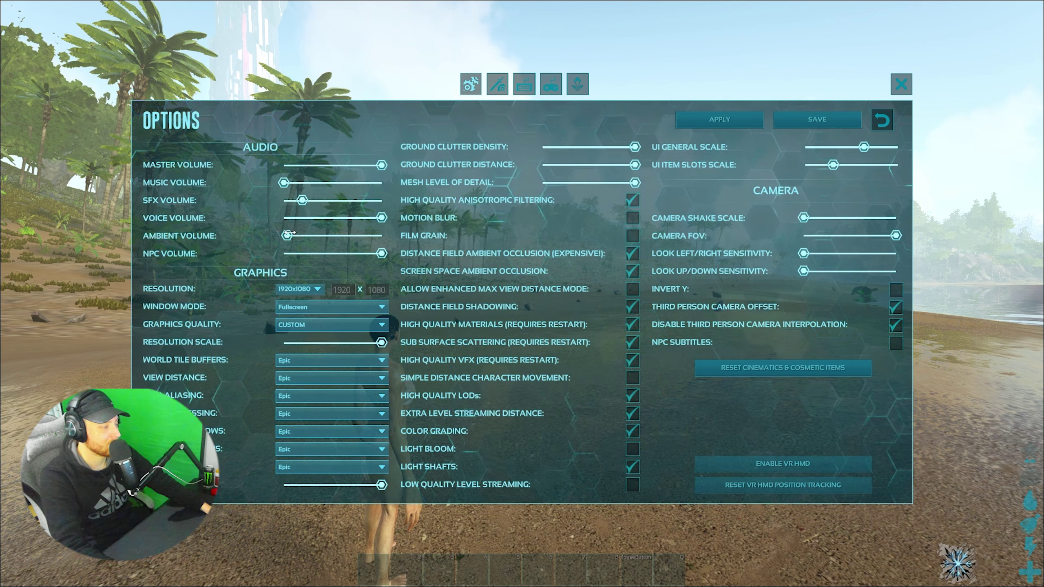
pyautogui.click(813, 123)
pyautogui.click(535, 158)
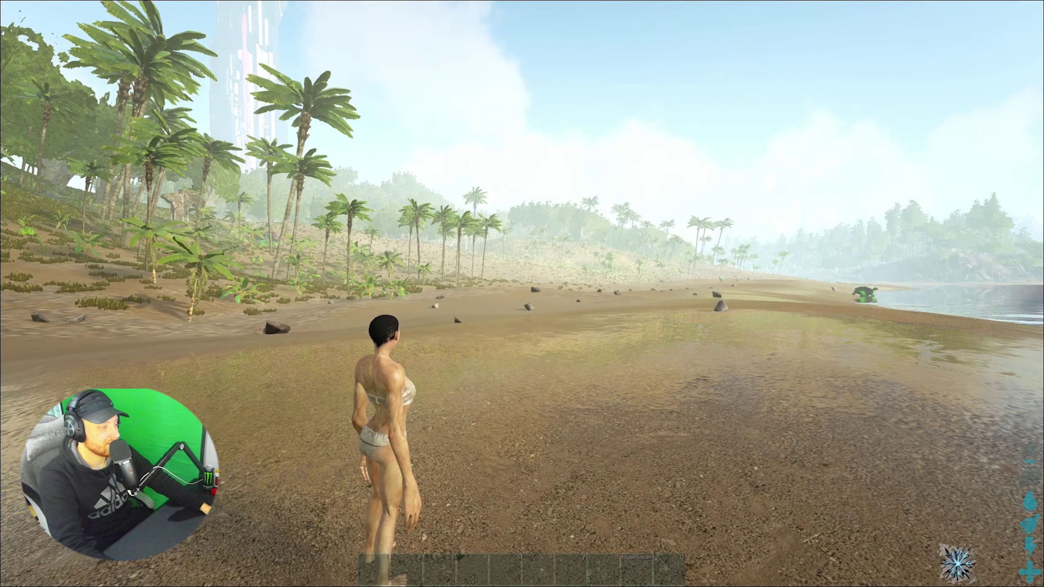
# Run along the beach, then save the options and return to play.
pyautogui.press('w')
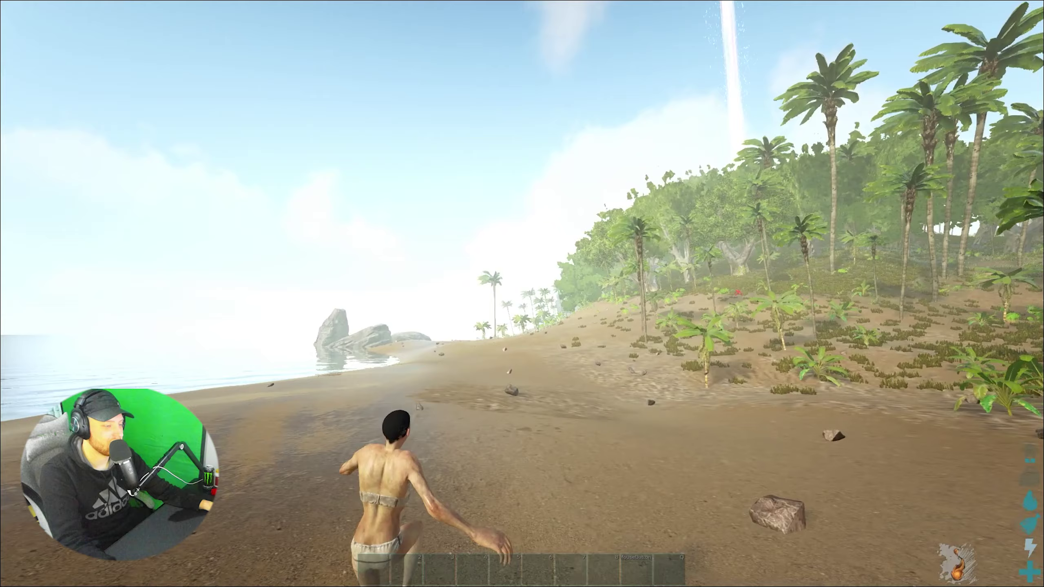
pyautogui.press('Escape')
pyautogui.click(560, 173)
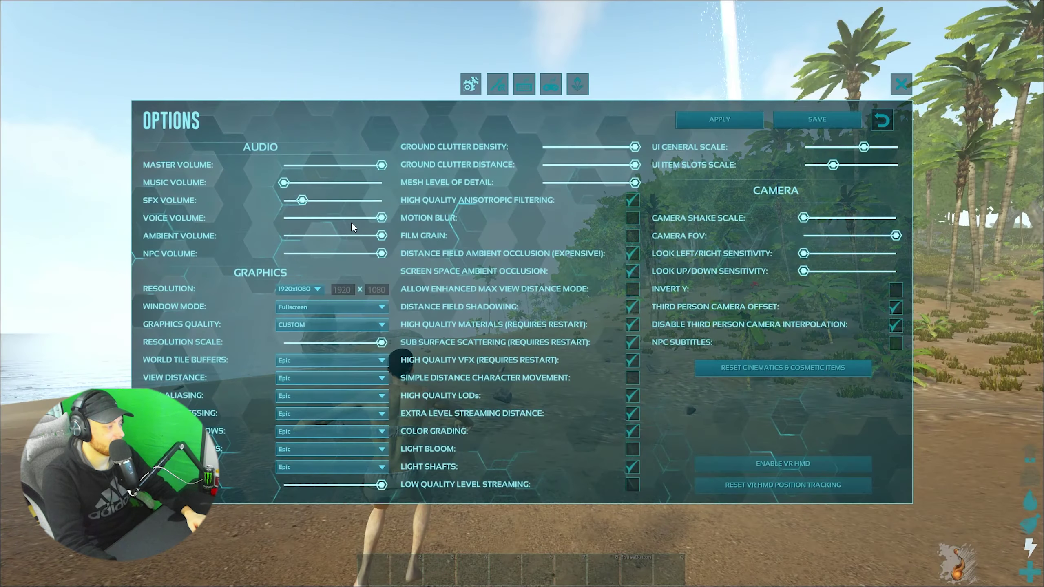
pyautogui.click(817, 119)
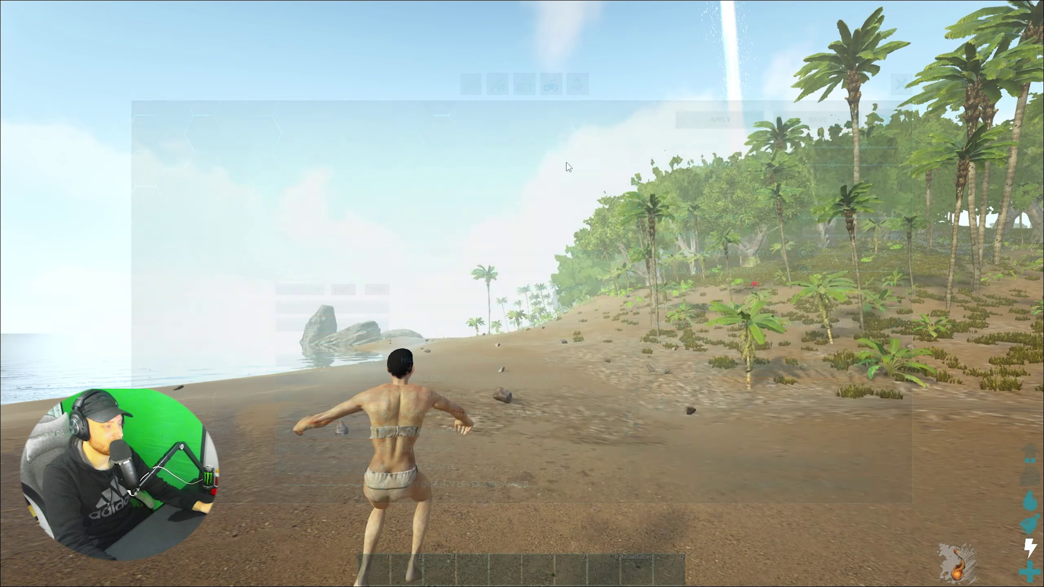
pyautogui.press('Escape')
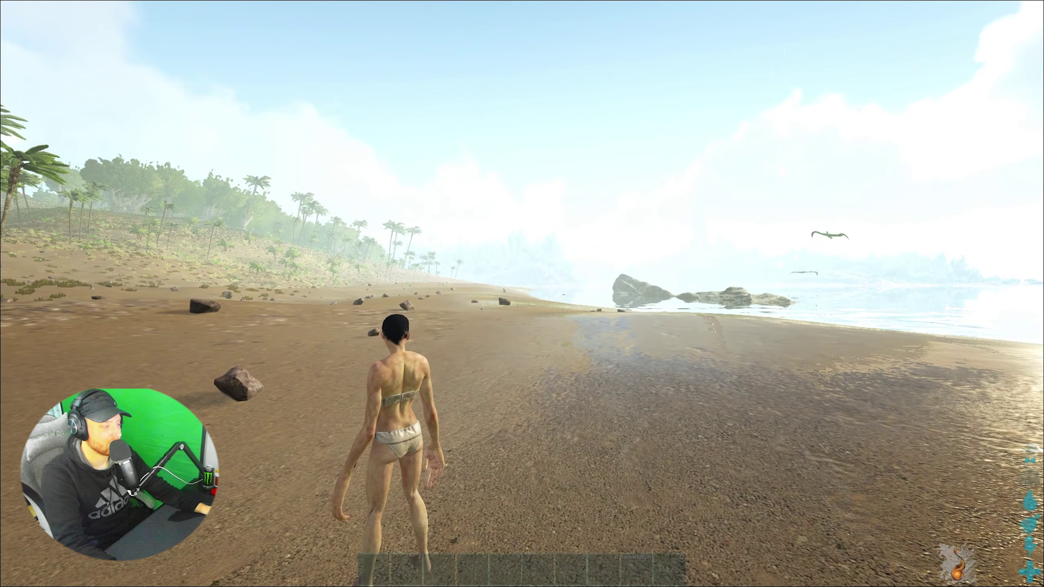
# Swing the camera to face the character and back, run on, then reopen Options.
pyautogui.press('k')
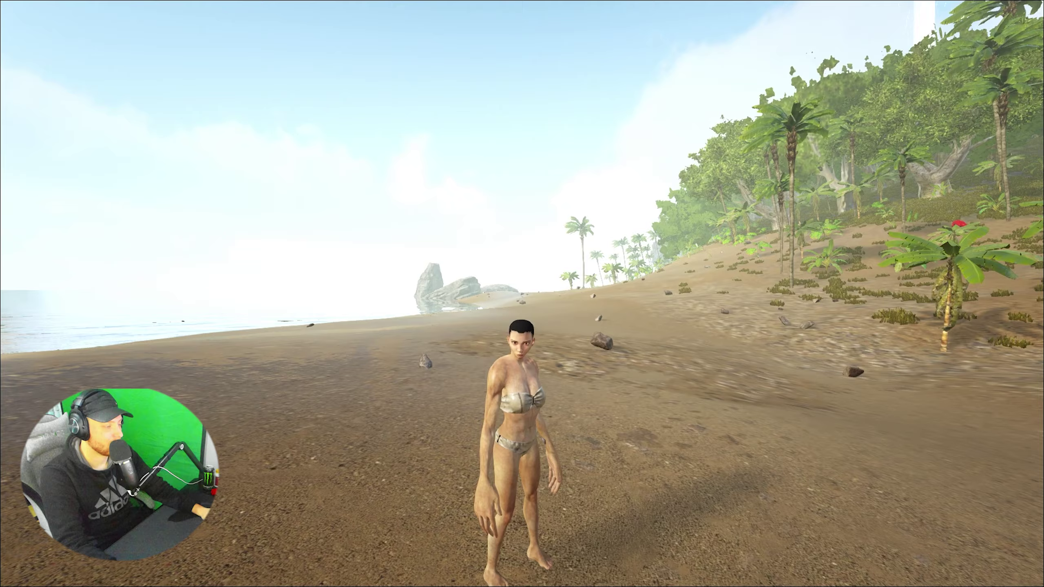
pyautogui.press('k')
pyautogui.press('w')
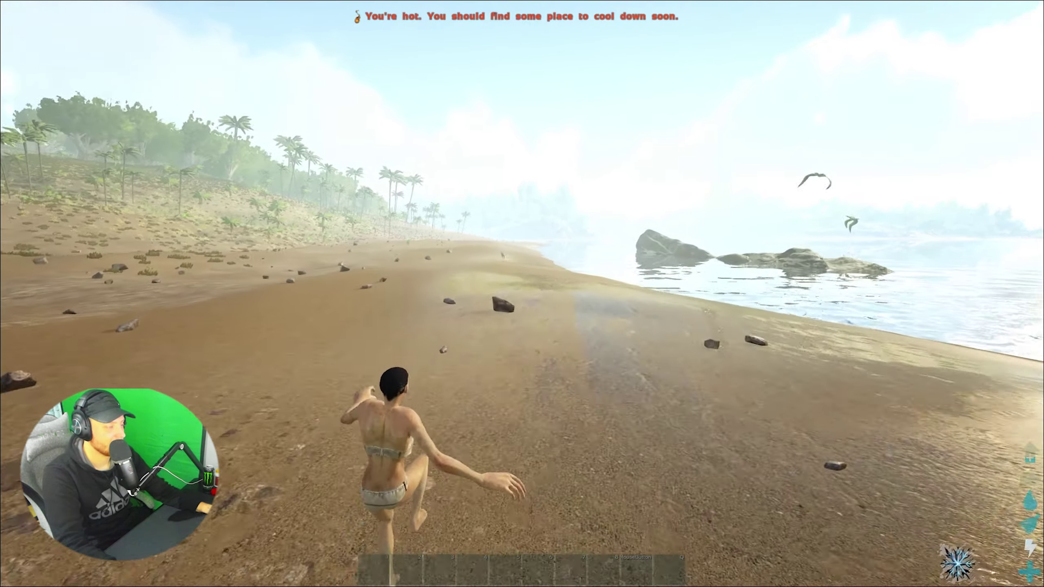
pyautogui.press('Escape')
pyautogui.click(532, 170)
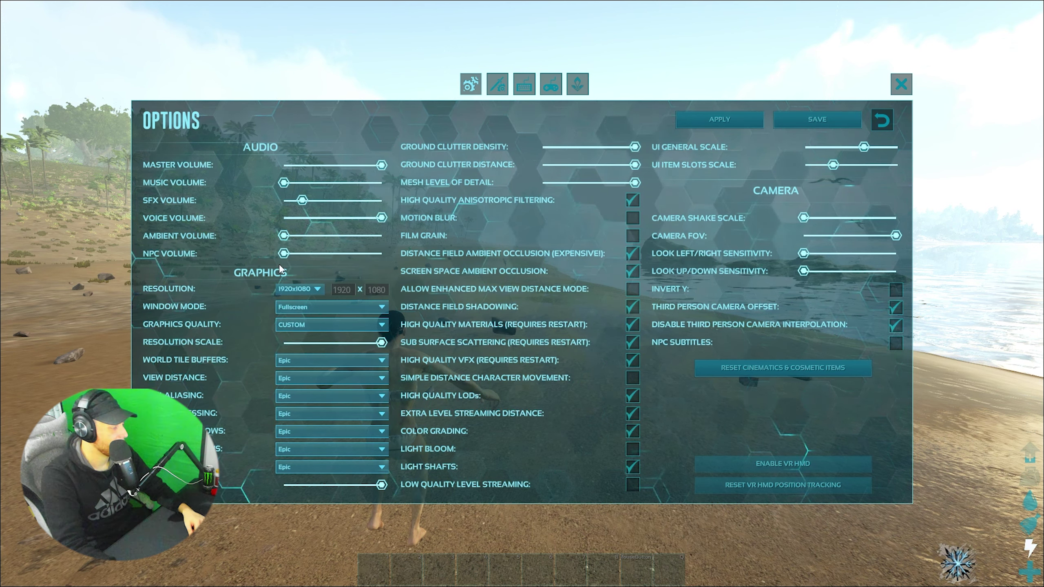
# Keep the resolution at 1920x1080 and the window mode on Fullscreen.
pyautogui.click(305, 287)
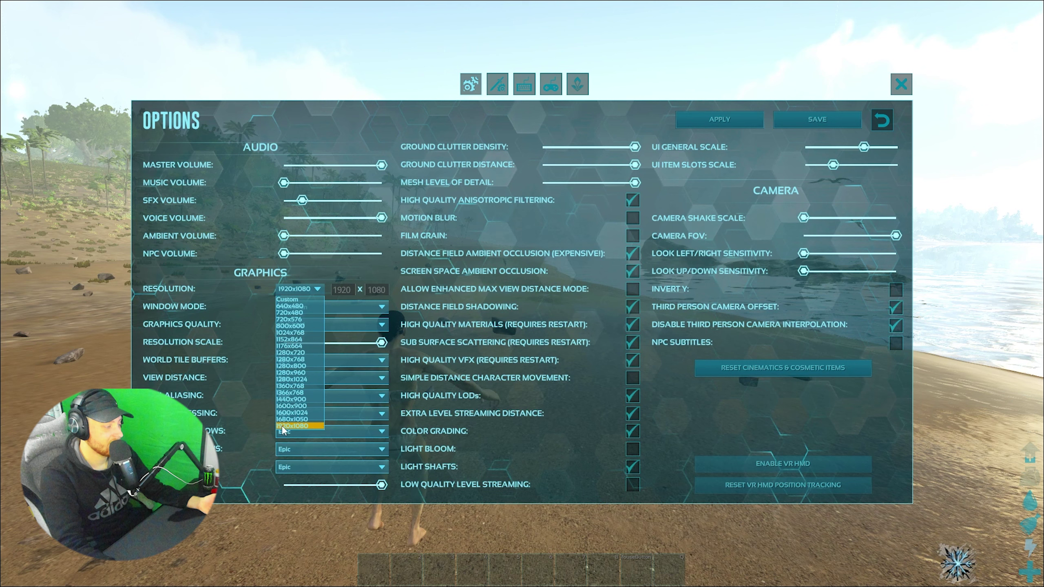
pyautogui.click(299, 425)
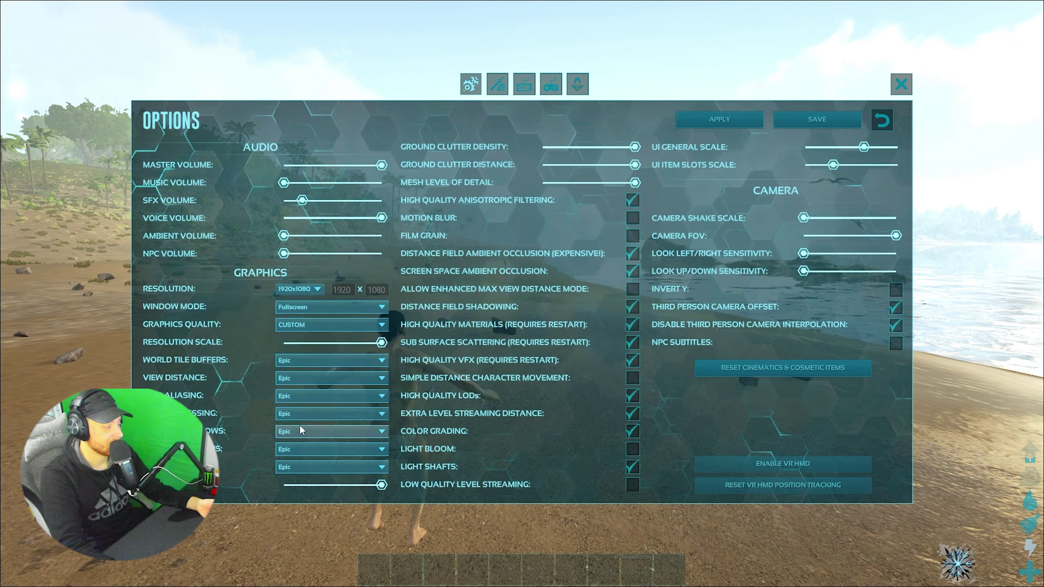
pyautogui.click(299, 307)
pyautogui.click(307, 318)
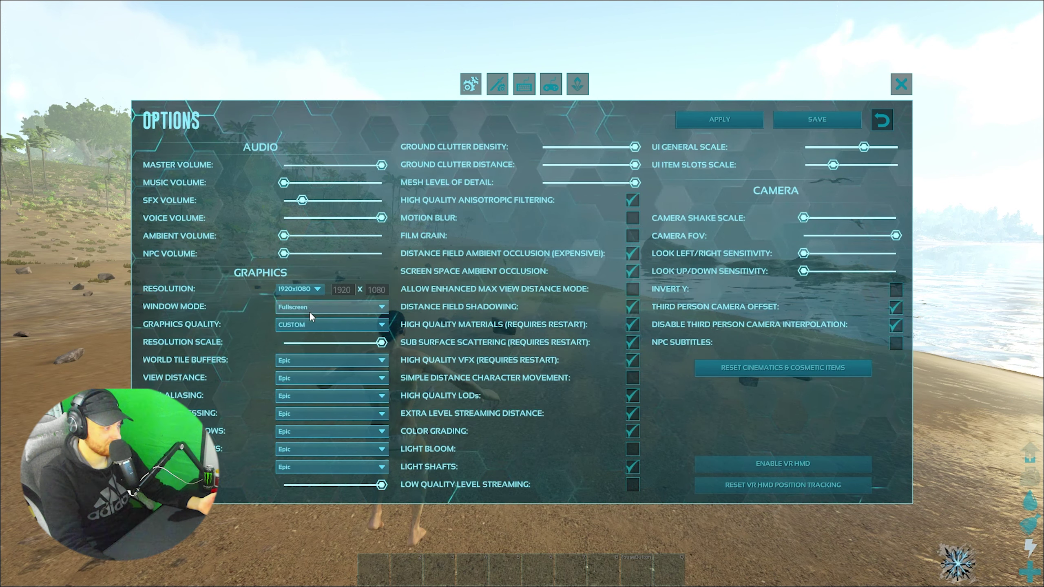
pyautogui.click(309, 311)
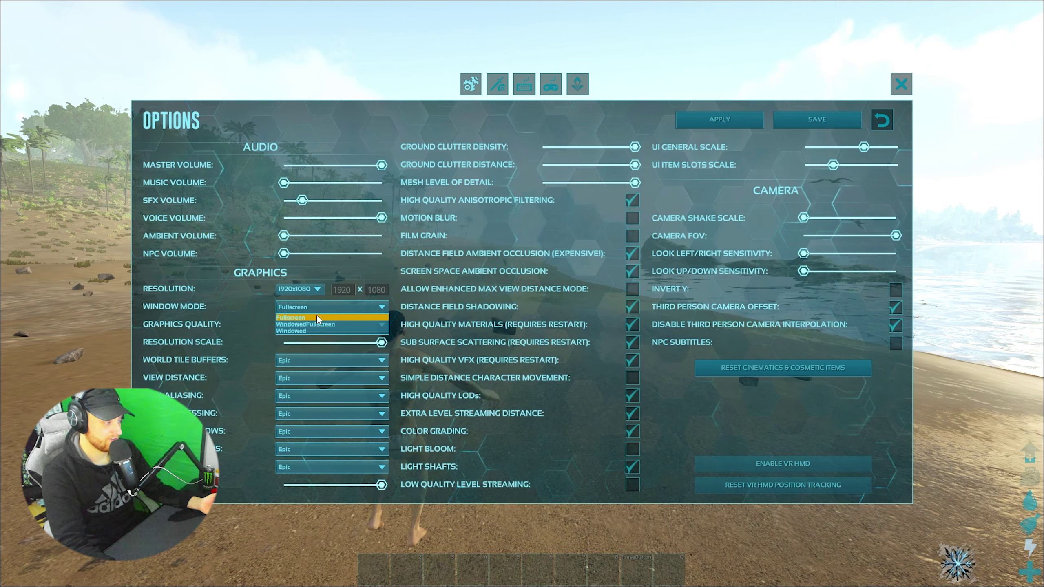
pyautogui.click(317, 319)
# Leave graphics quality on CUSTOM and save the graphics settings.
pyautogui.click(321, 326)
pyautogui.click(321, 325)
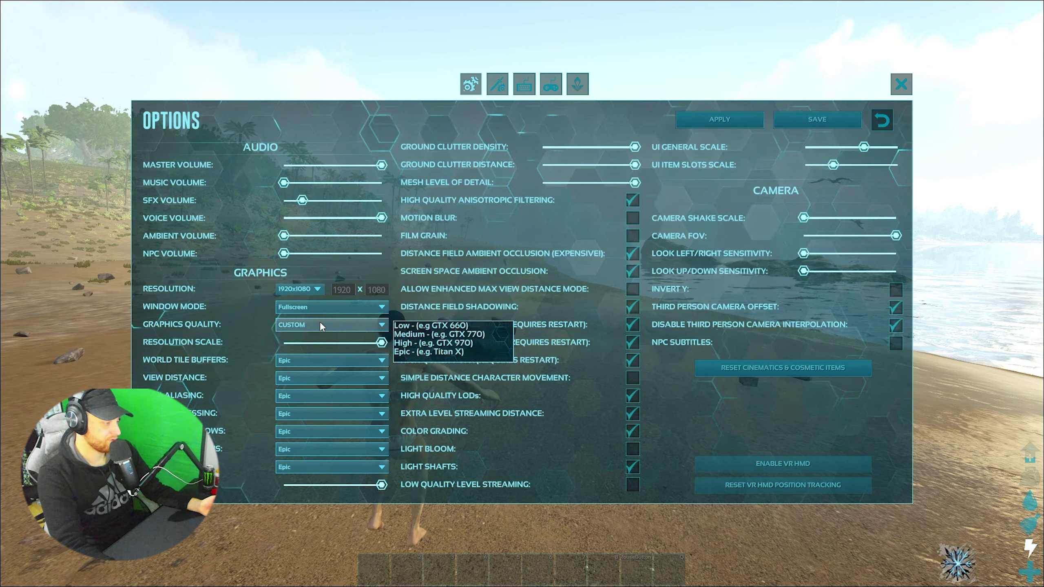
pyautogui.click(325, 325)
pyautogui.click(324, 324)
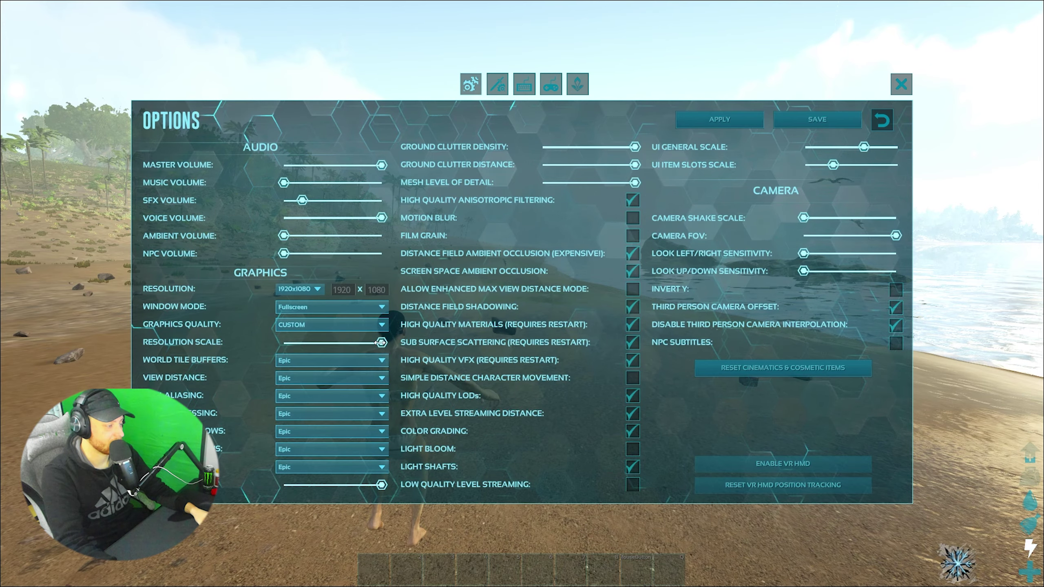
pyautogui.click(783, 120)
# Resume play, run briefly along the beach, and pause again.
pyautogui.click(557, 149)
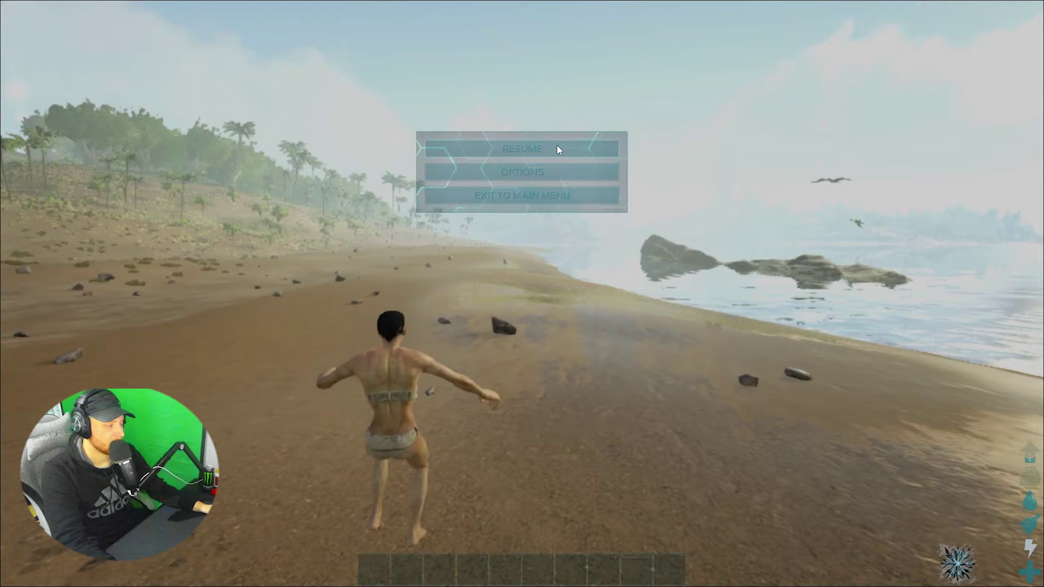
pyautogui.press('k')
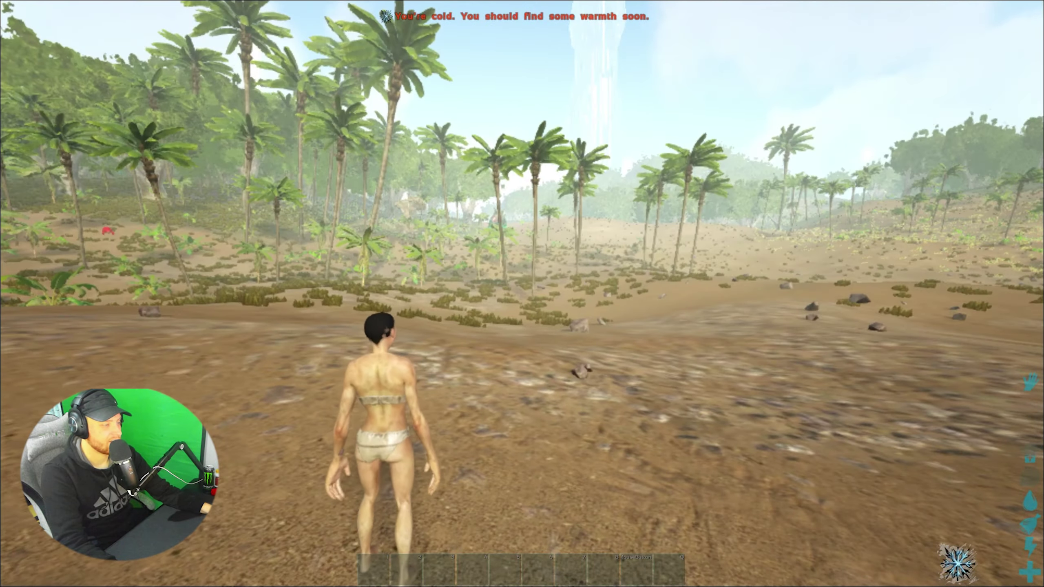
pyautogui.press('Escape')
# Set both World Tile Buffers and View Distance to Low in the graphics settings.
pyautogui.click(531, 173)
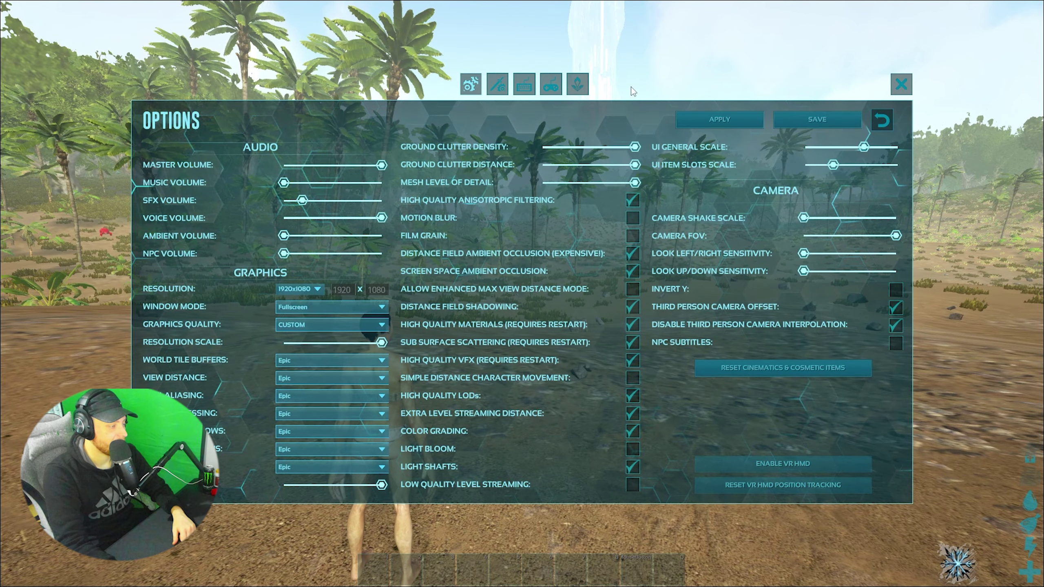
pyautogui.click(329, 358)
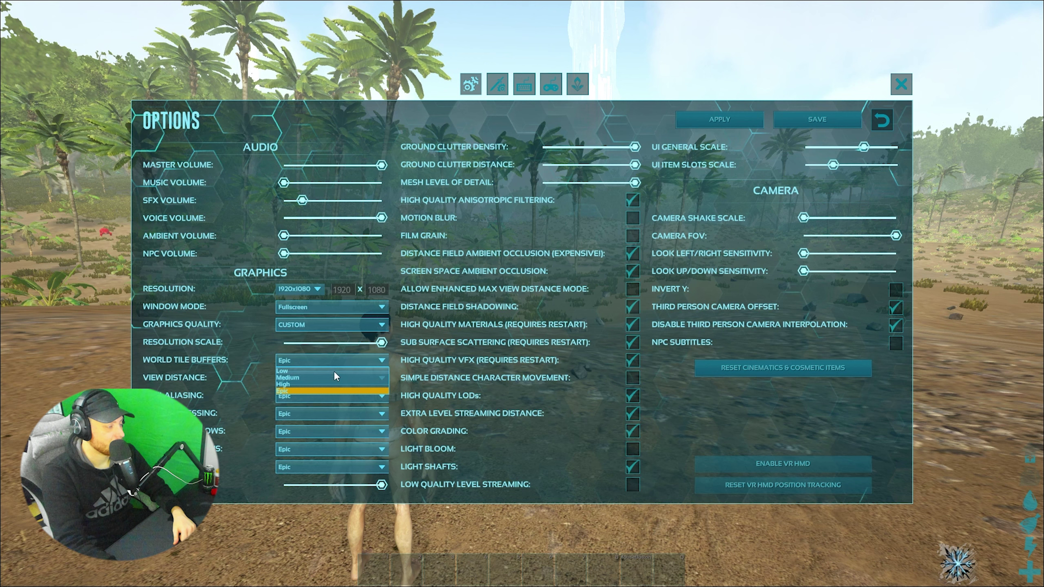
pyautogui.click(333, 371)
pyautogui.click(334, 375)
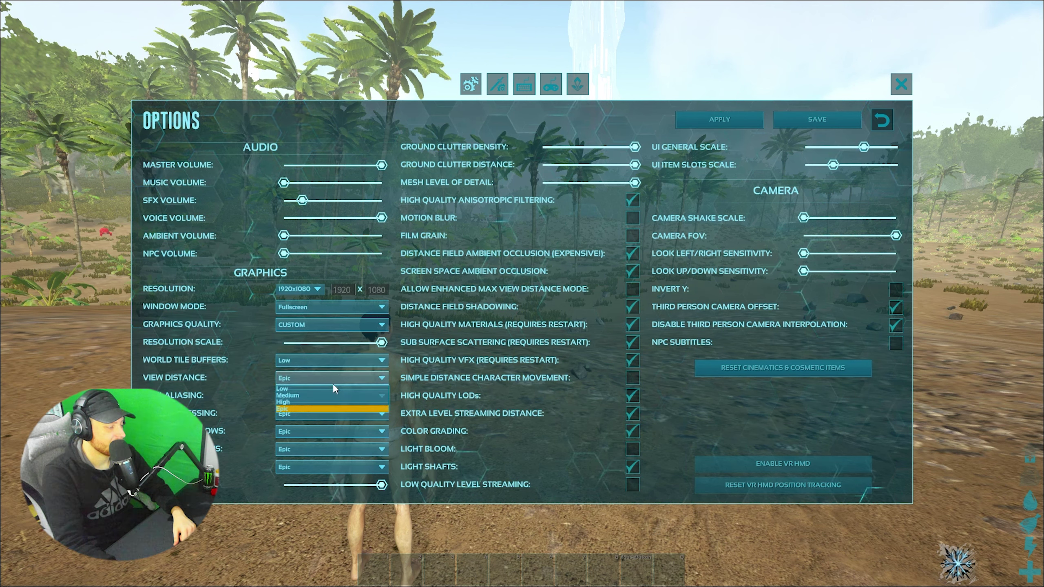
pyautogui.click(329, 389)
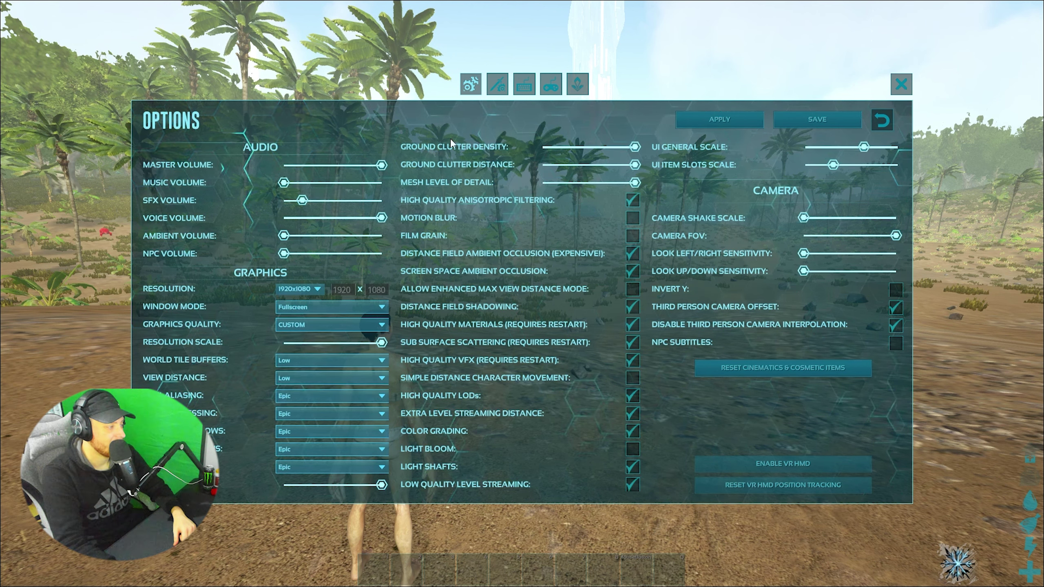
pyautogui.click(363, 377)
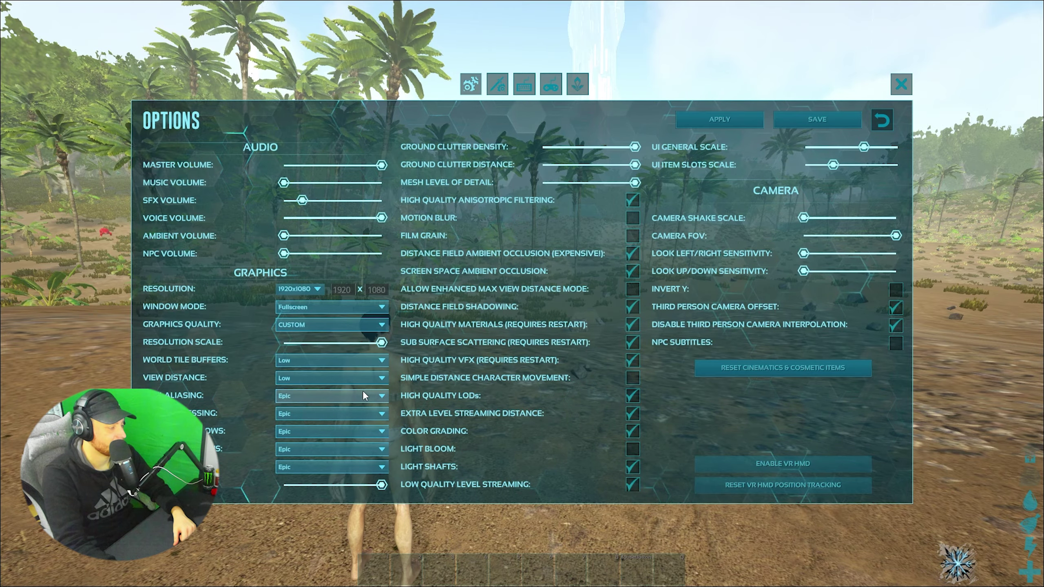
# Restore View Distance to Epic, resume, and move along the beach switching camera views.
pyautogui.click(354, 409)
pyautogui.press('Escape')
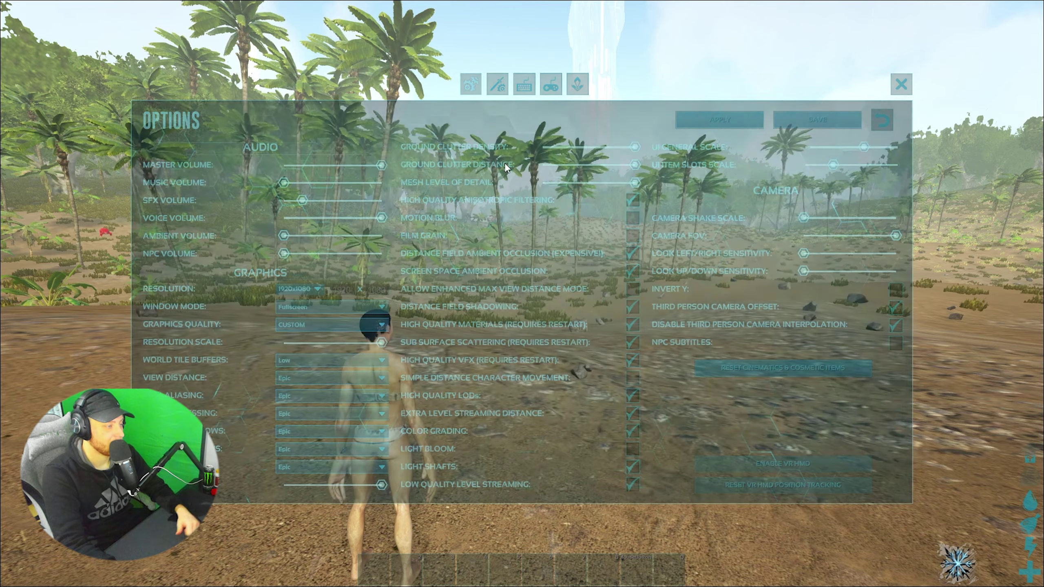
pyautogui.click(510, 147)
pyautogui.scroll(3, 522, 294)
pyautogui.press('w')
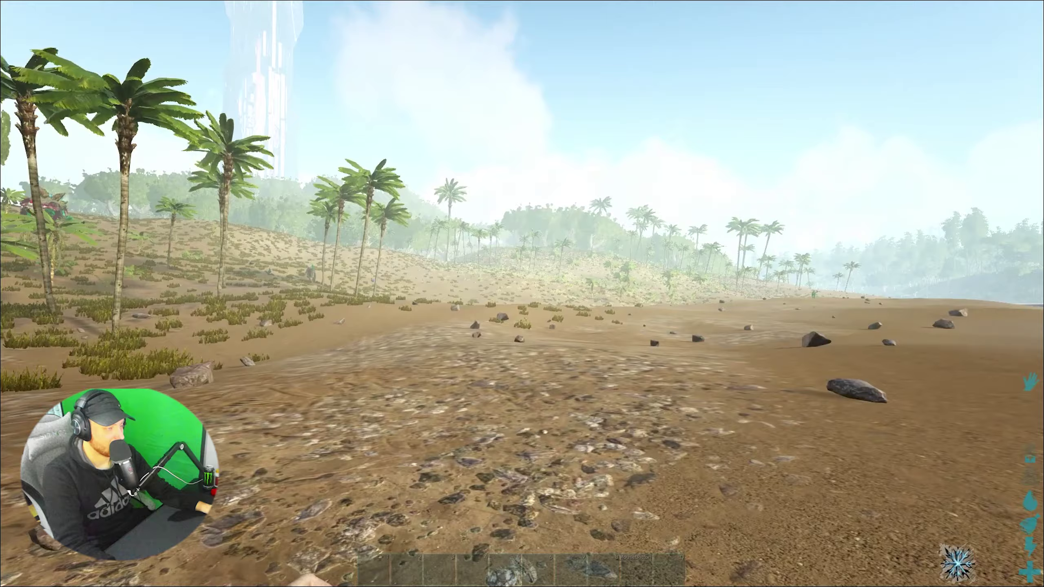
pyautogui.press('w')
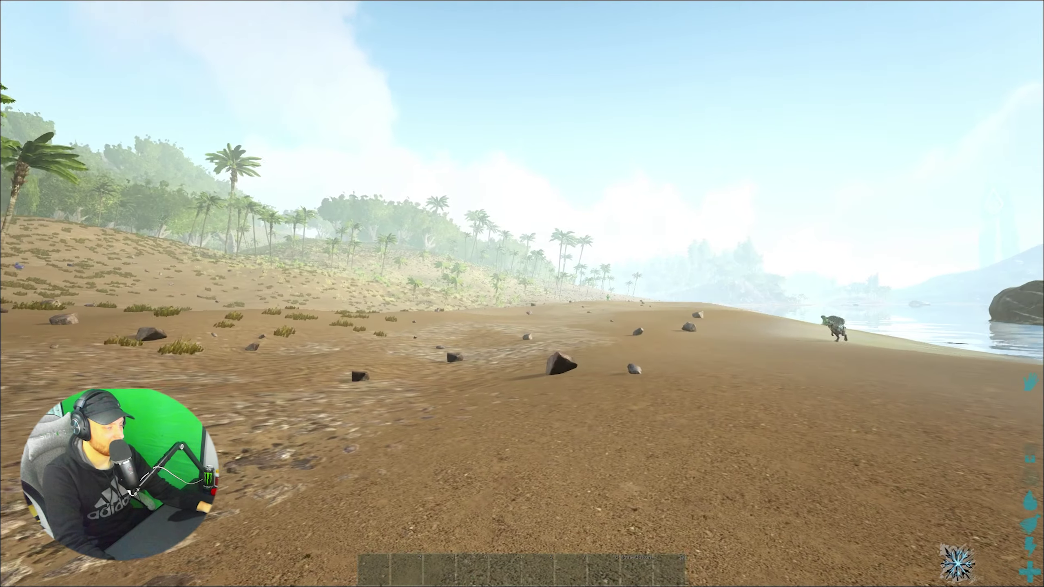
pyautogui.press('k')
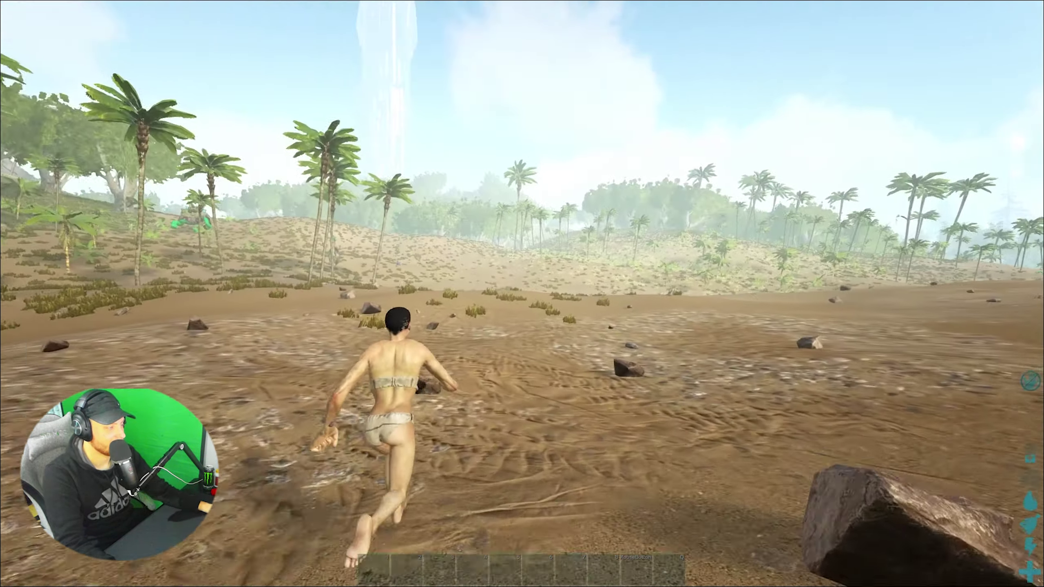
# Enter gcm in the console for admin creative mode, fly forward, then pause and resume.
pyautogui.press('Tab')
pyautogui.write('gcm')
pyautogui.press('Return')
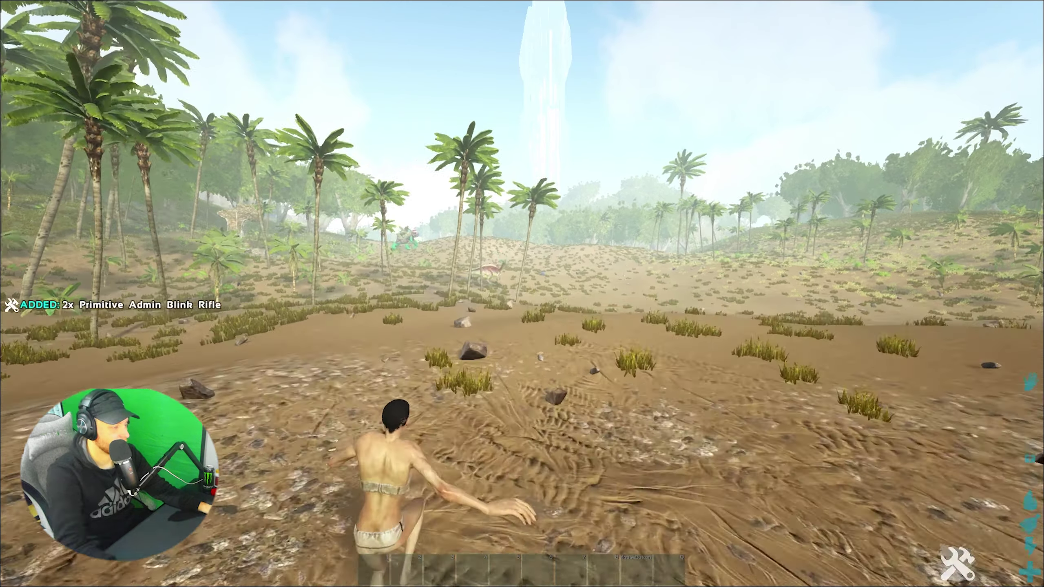
pyautogui.press('w')
pyautogui.press('k')
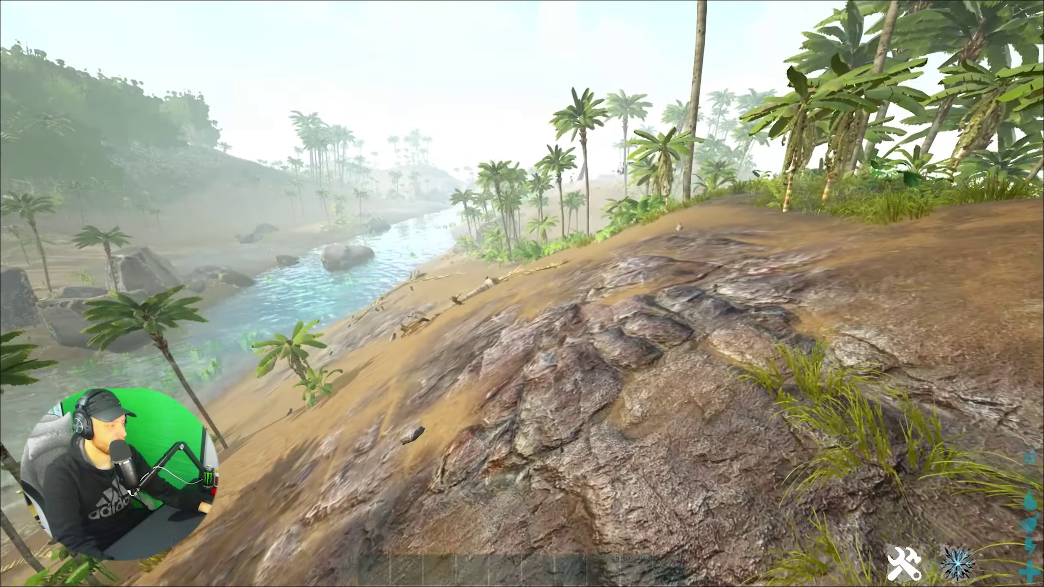
pyautogui.press('Escape')
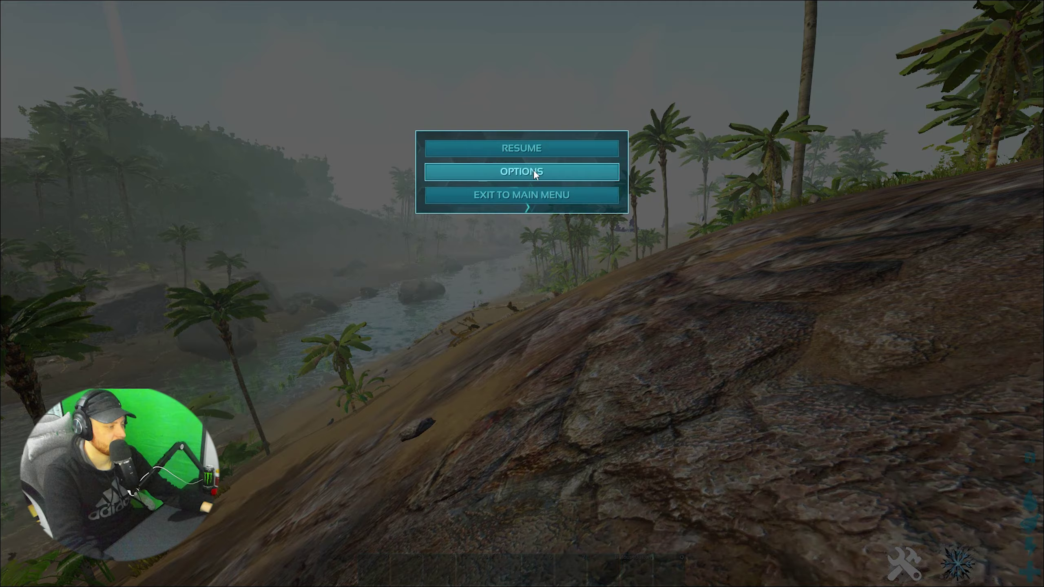
pyautogui.click(538, 149)
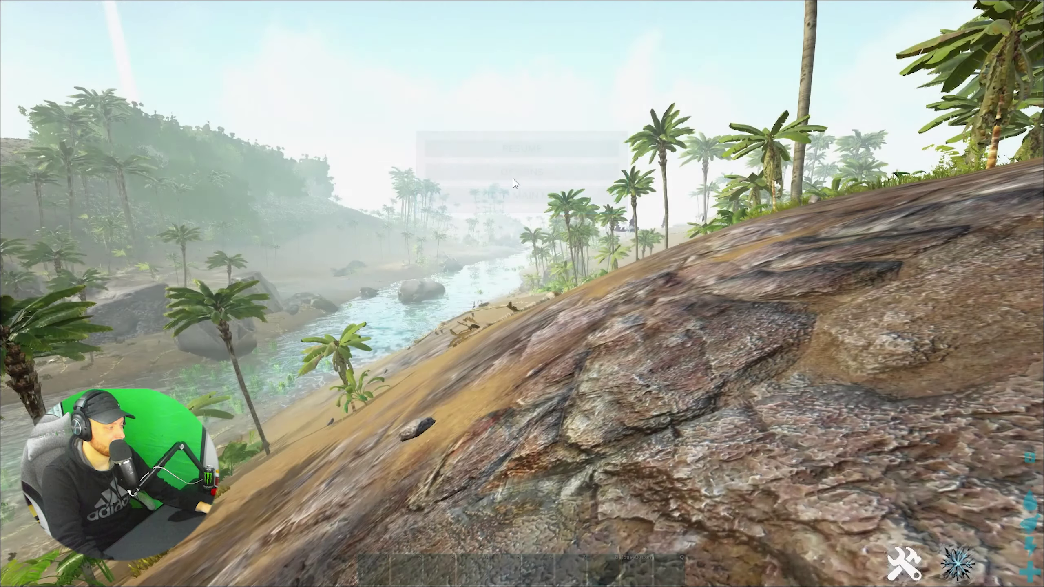
# Set View Distance to Low, save the settings, and resume the game.
pyautogui.press('w')
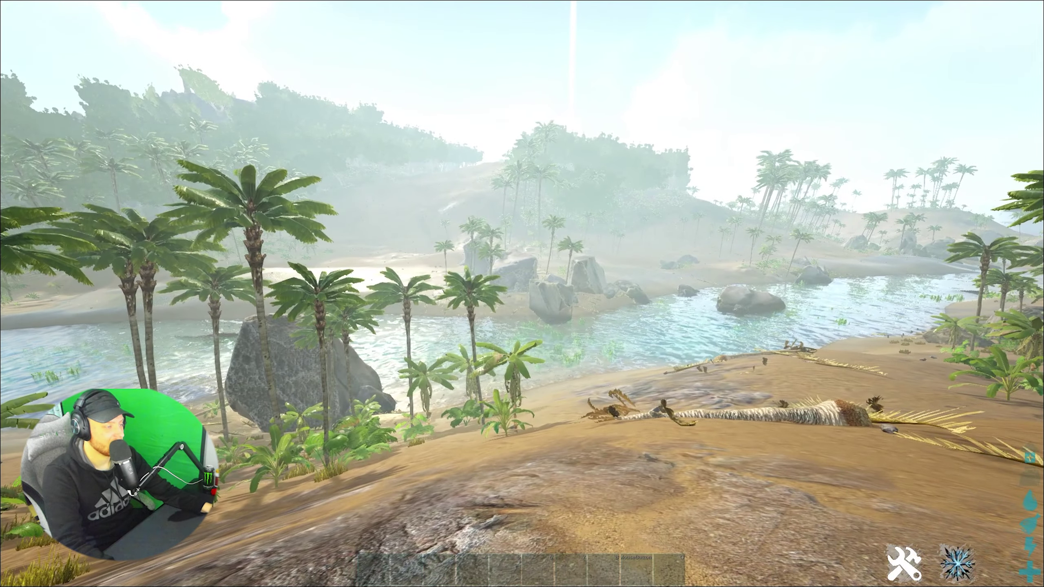
pyautogui.press('Escape')
pyautogui.click(521, 172)
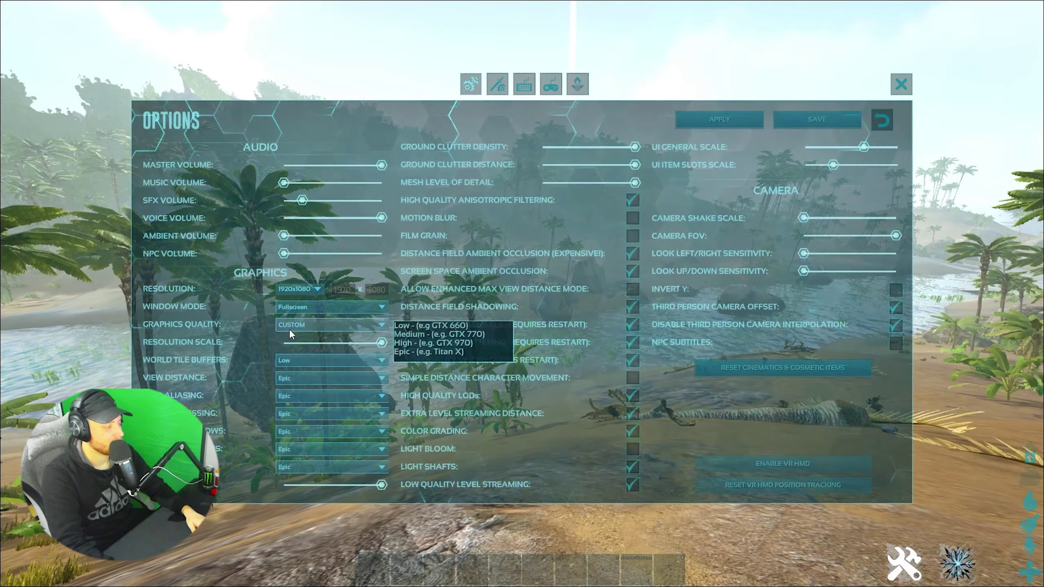
pyautogui.click(317, 378)
pyautogui.click(320, 389)
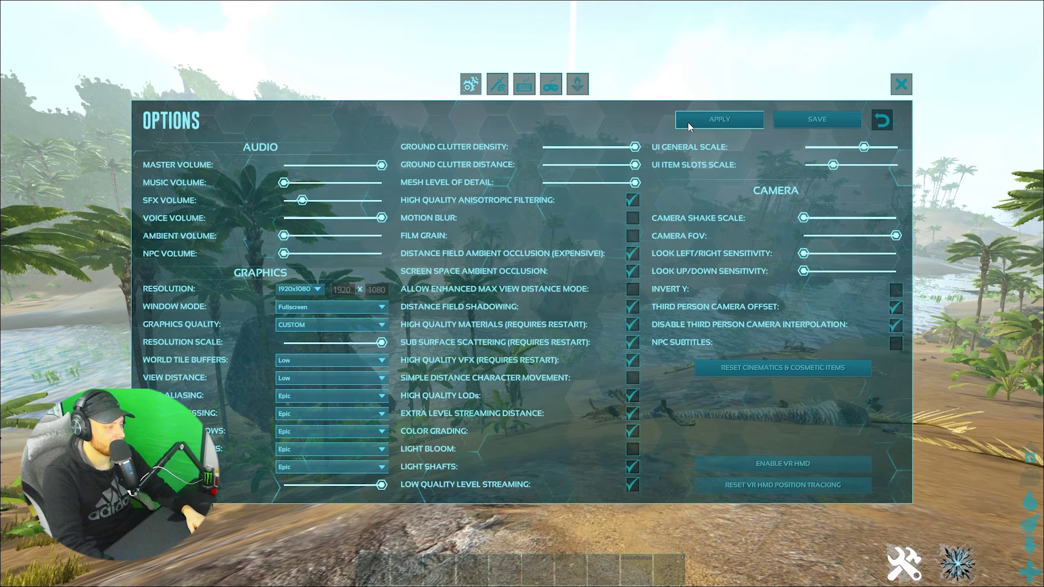
pyautogui.click(784, 121)
pyautogui.click(522, 147)
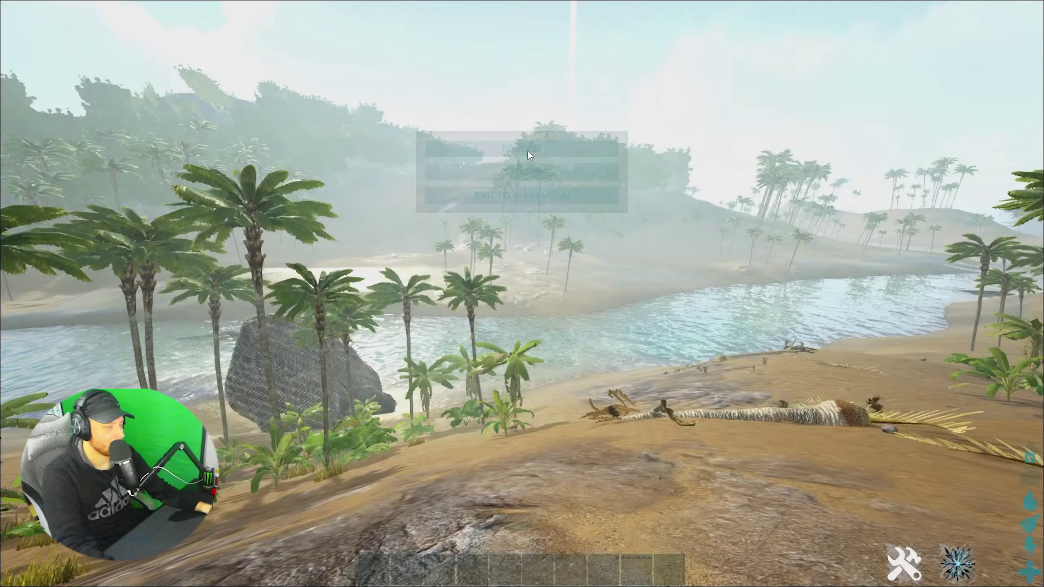
# Walk past the fallen palm trunk to the water and swim toward the far beach.
pyautogui.press('w')
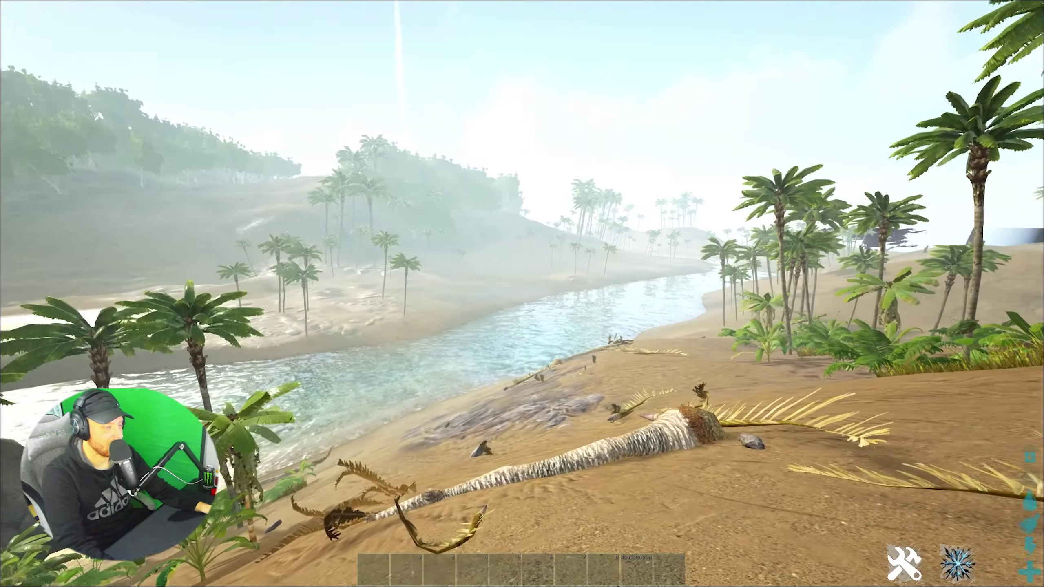
pyautogui.press('w')
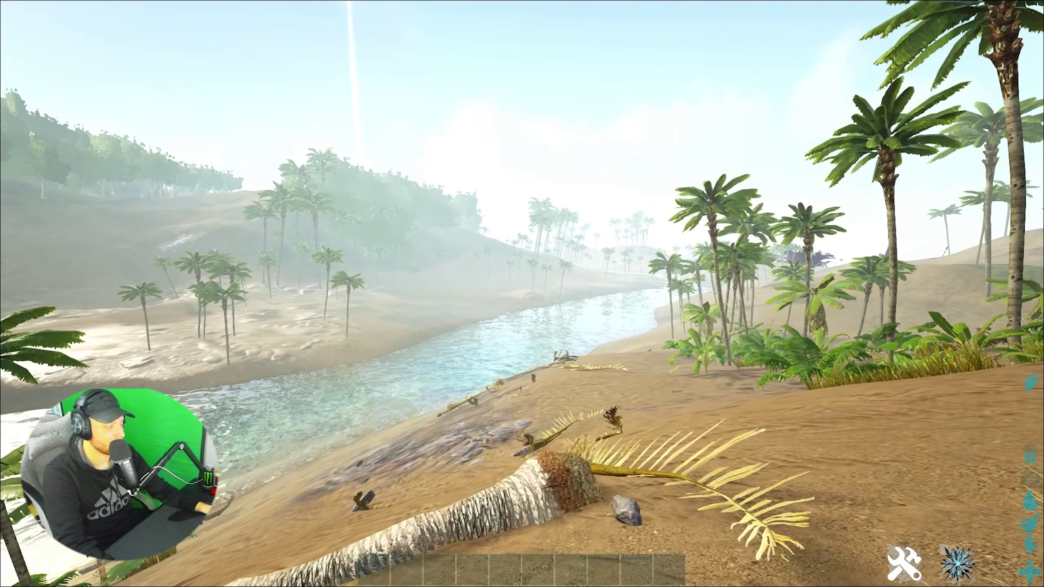
pyautogui.press('w')
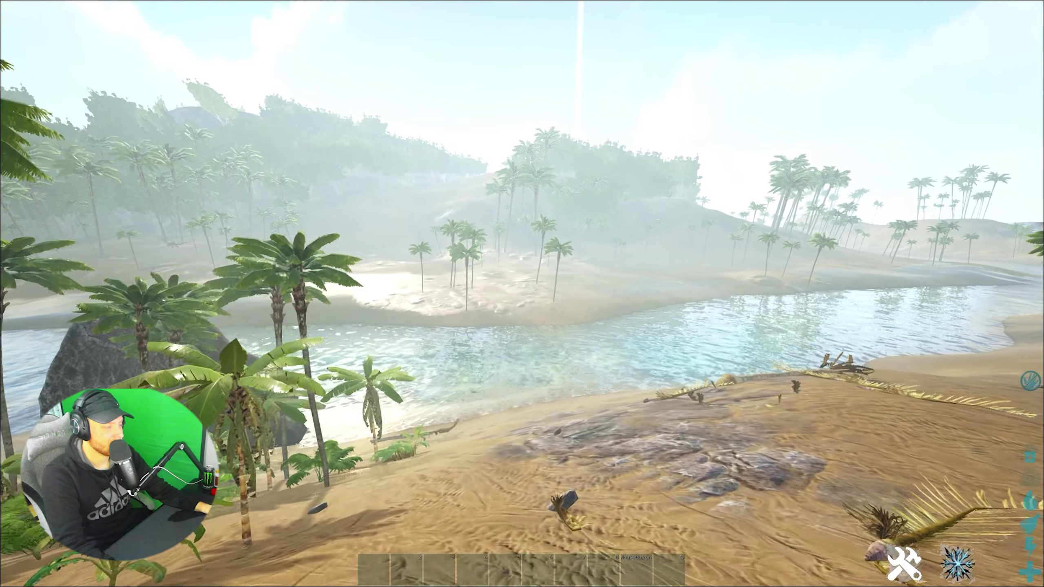
pyautogui.press('w')
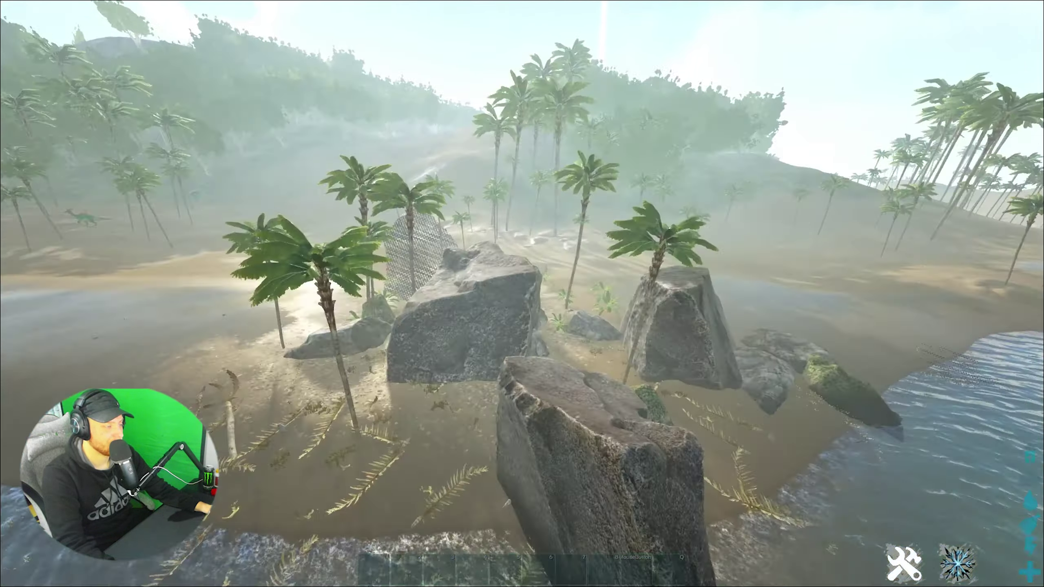
# Cross the river, run over the hilltop, and head down to the sandy shore.
pyautogui.press('w')
pyautogui.press('k')
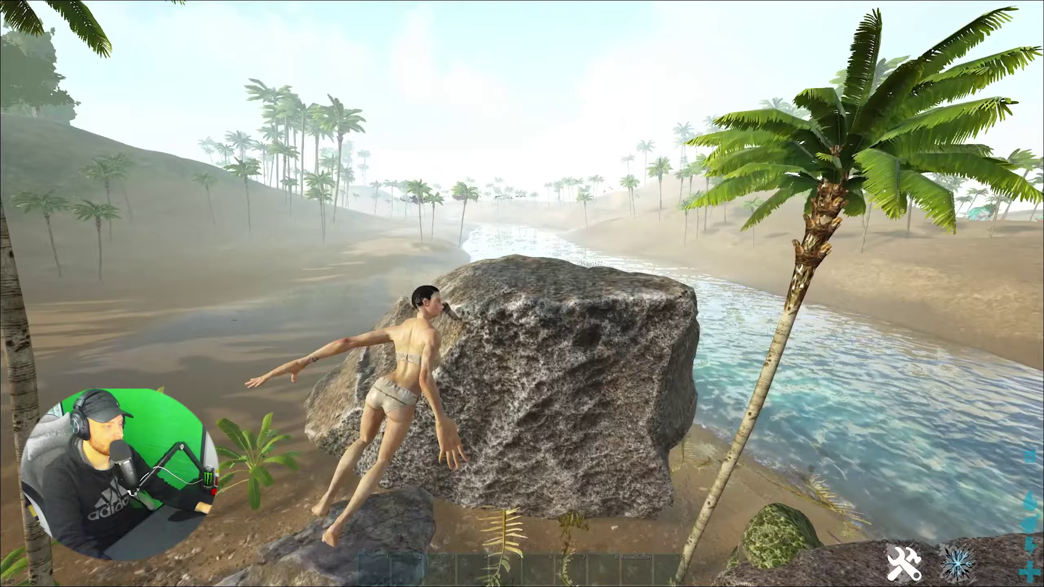
pyautogui.press('w')
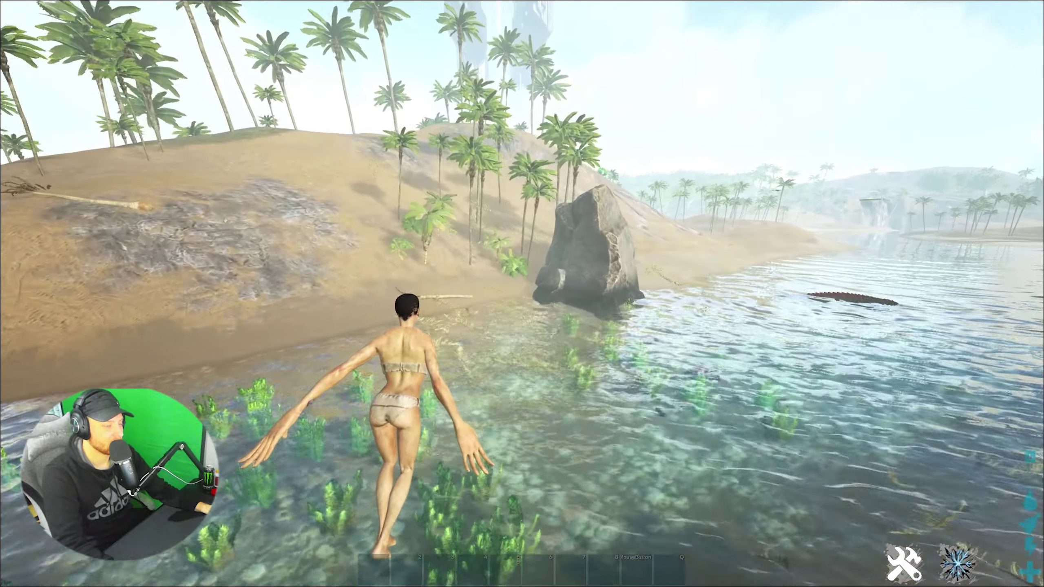
pyautogui.press('w')
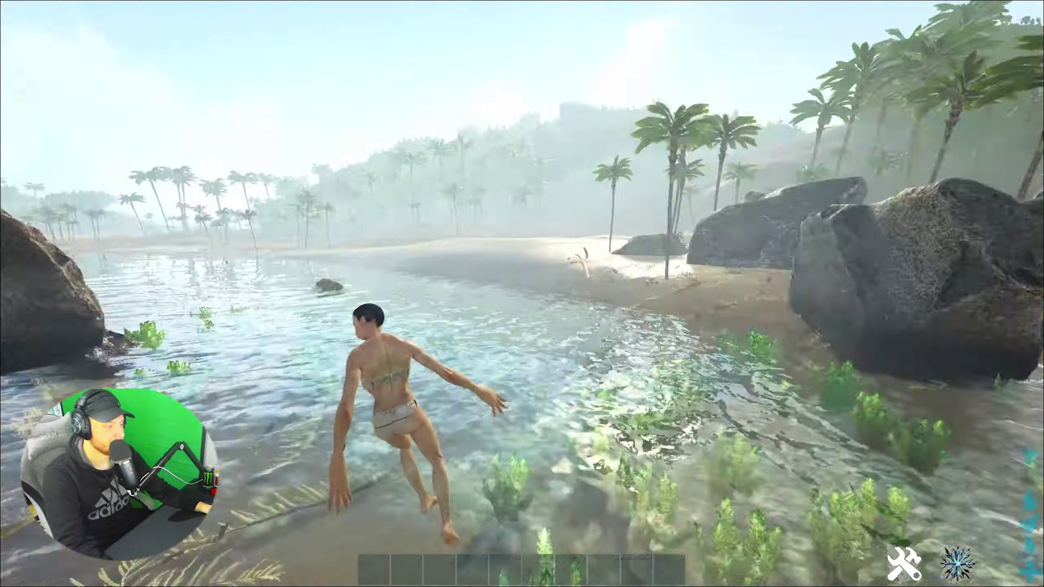
pyautogui.press('w')
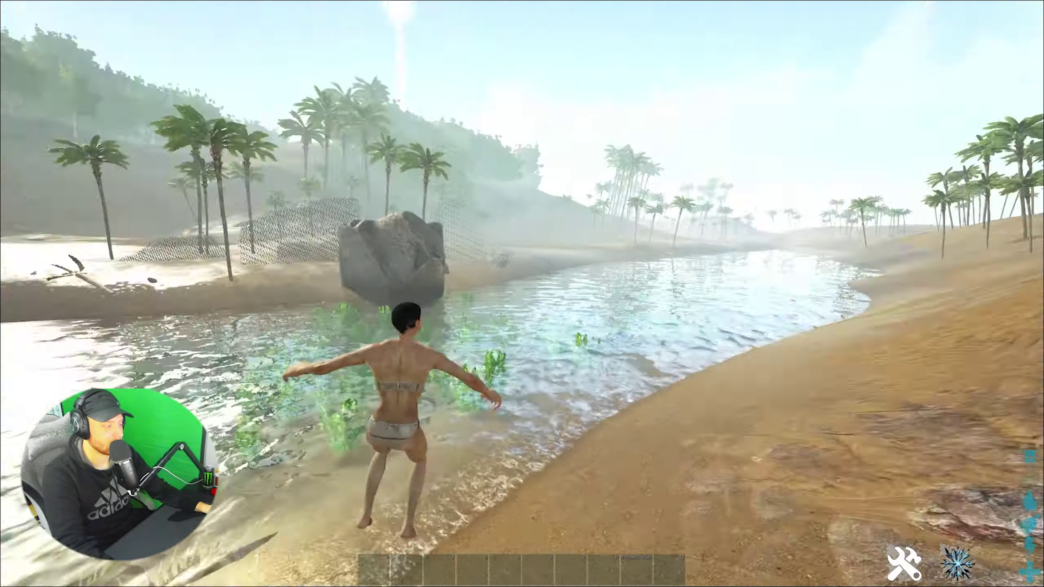
pyautogui.press('w')
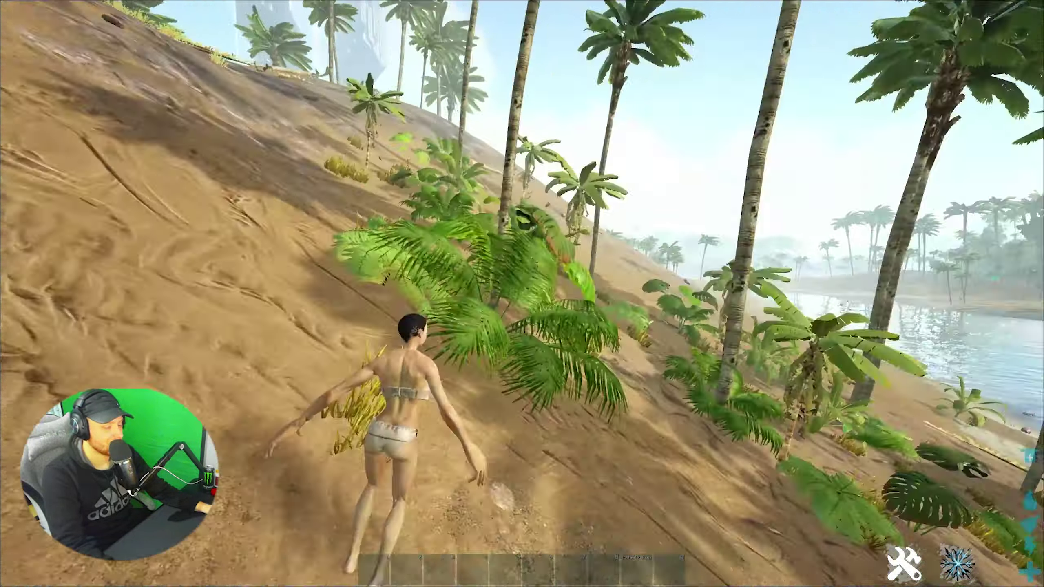
pyautogui.press('w')
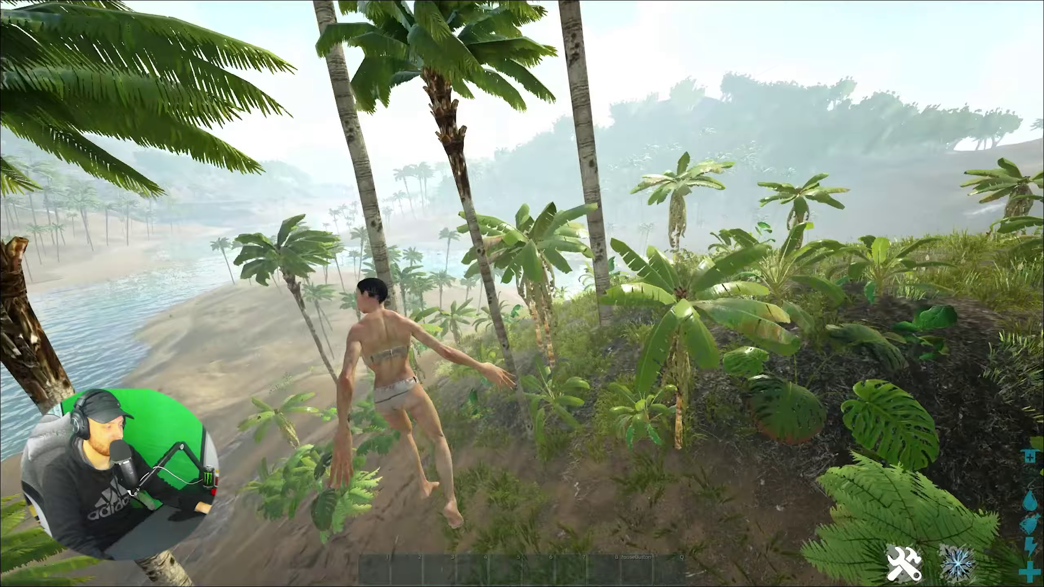
pyautogui.press('w')
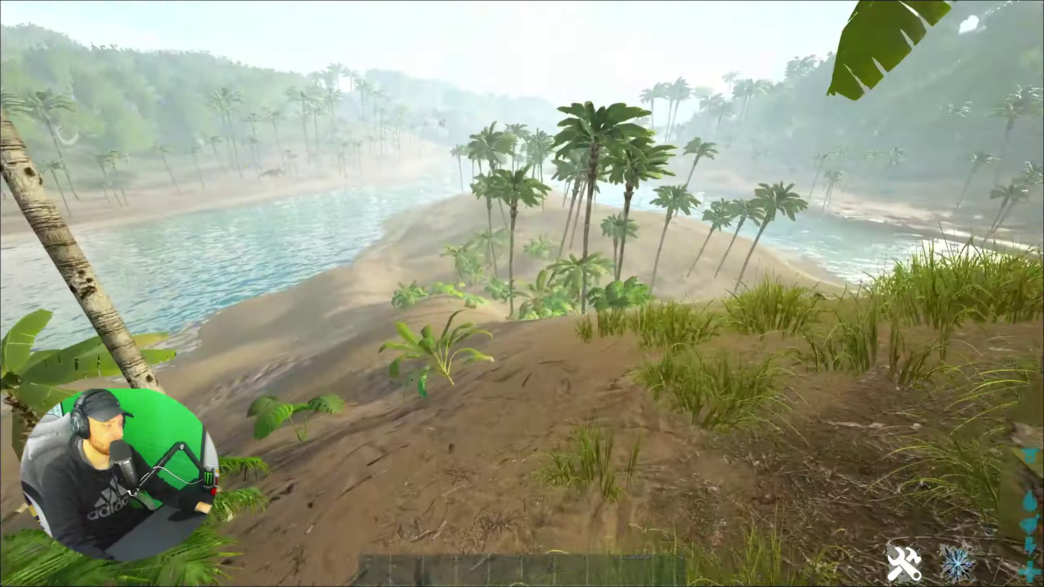
pyautogui.press('w')
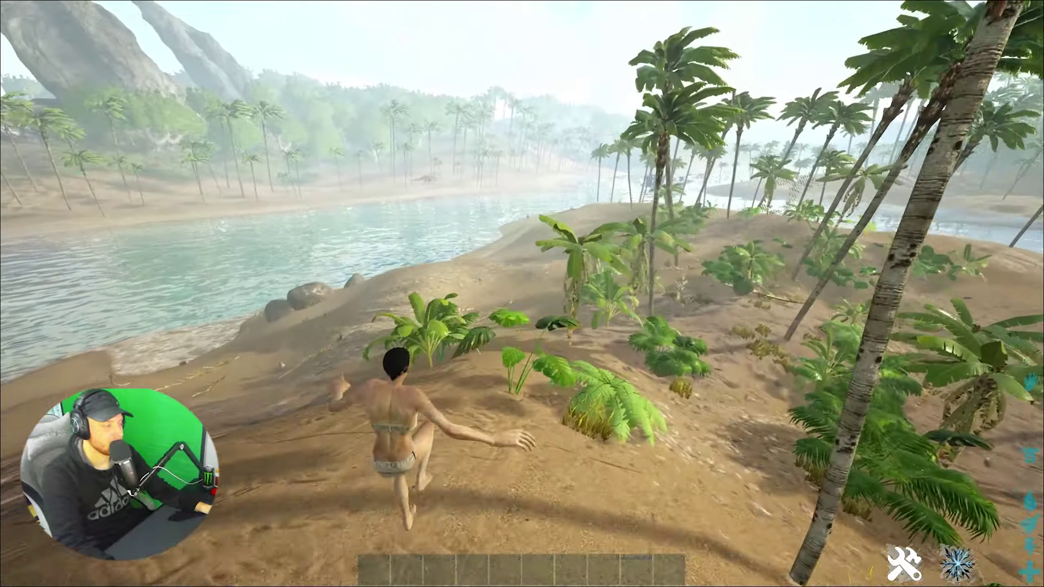
pyautogui.press('w')
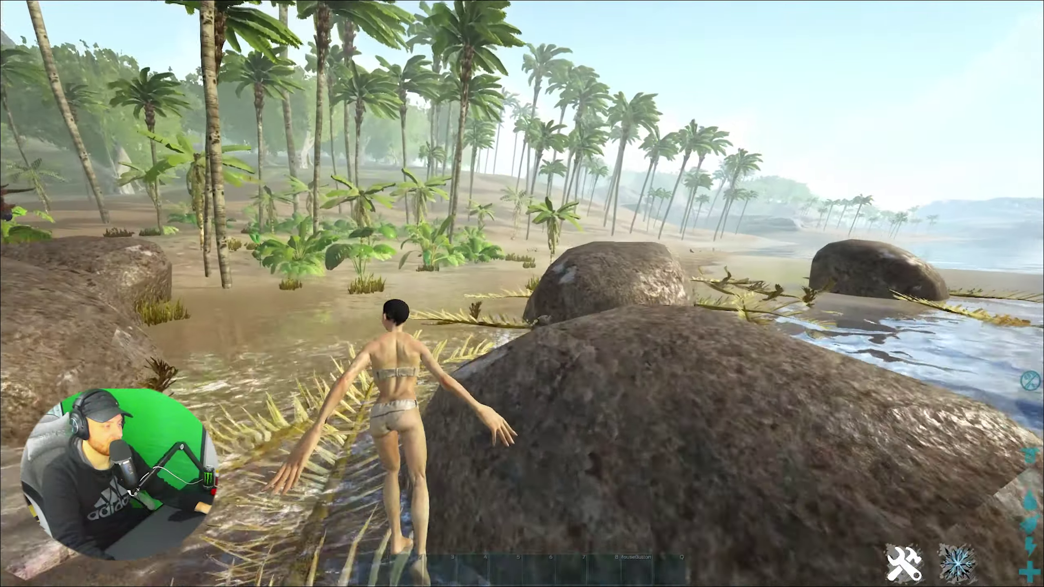
pyautogui.press('w')
# Set anti-aliasing, post processing, shadows and textures quality all to Low.
pyautogui.press('Escape')
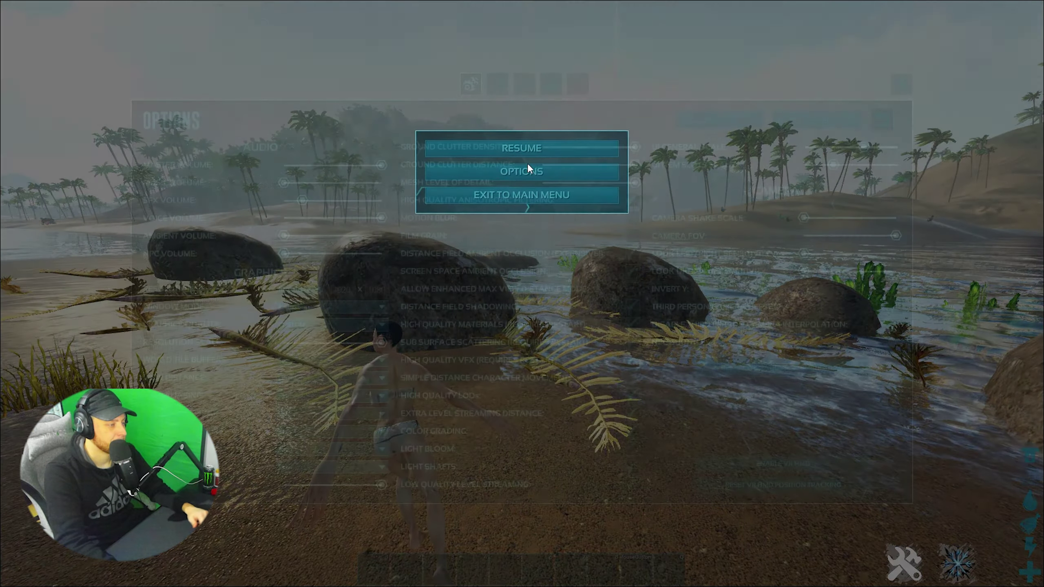
pyautogui.click(525, 172)
pyautogui.click(305, 394)
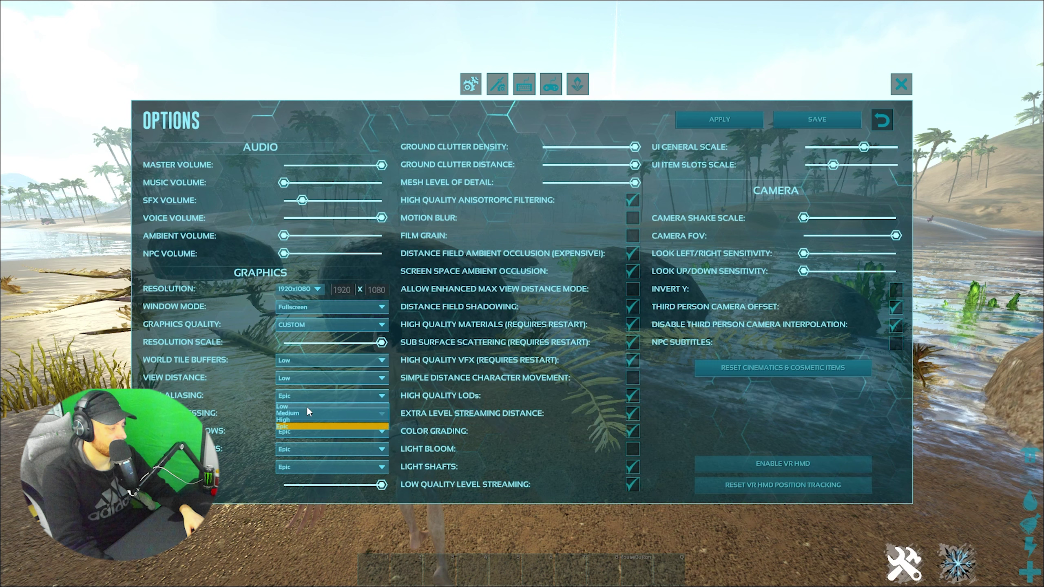
pyautogui.click(307, 406)
pyautogui.click(320, 413)
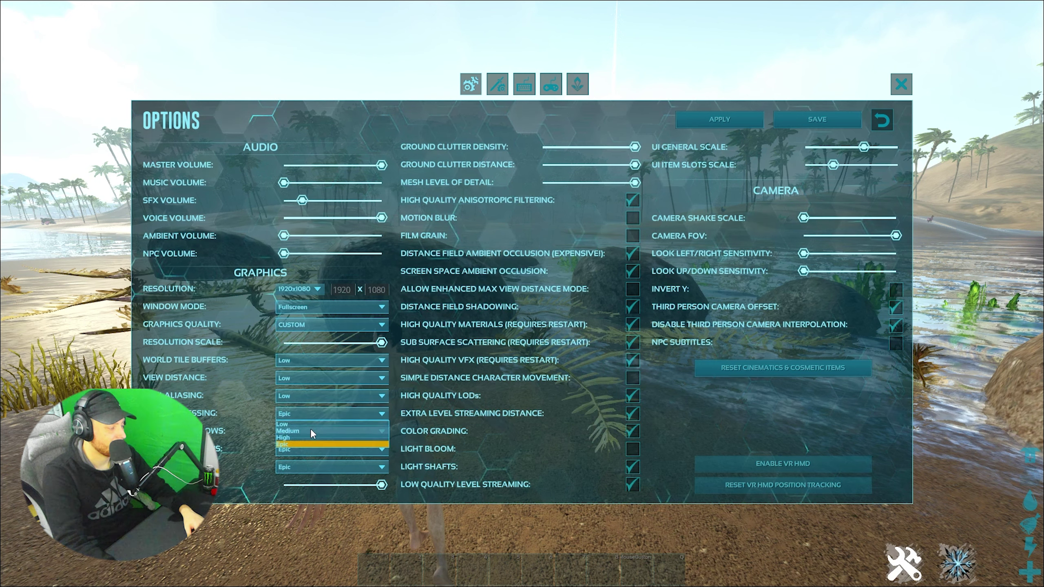
pyautogui.click(311, 424)
pyautogui.click(311, 430)
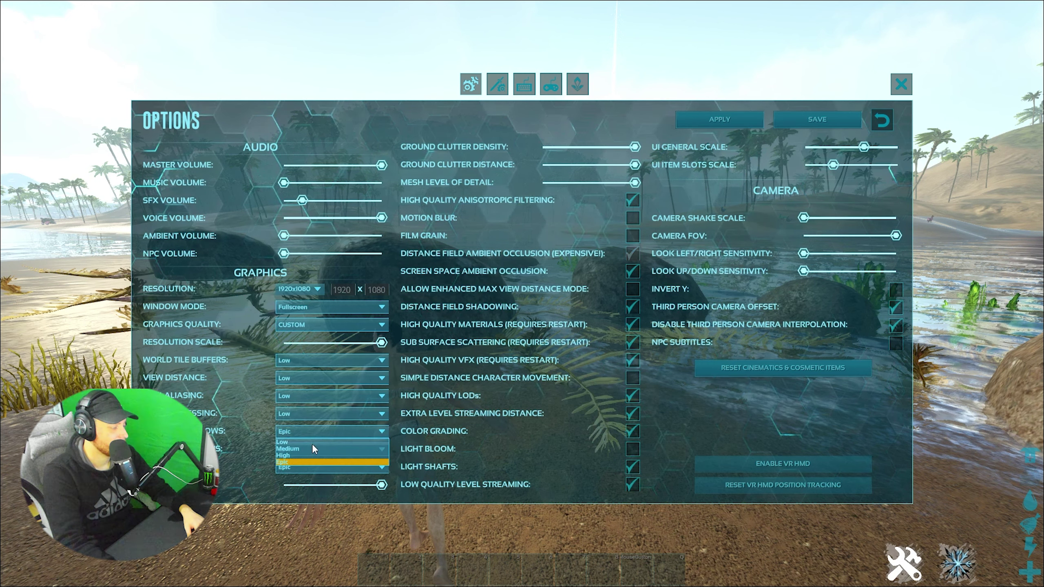
pyautogui.click(312, 443)
pyautogui.click(315, 447)
pyautogui.click(317, 460)
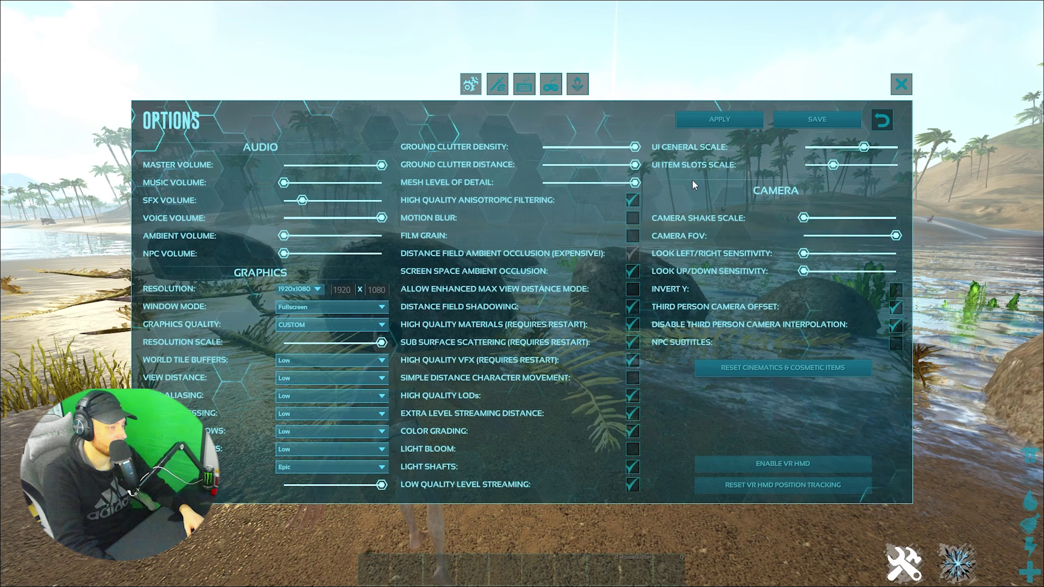
# Set the last graphics quality setting to Medium after briefly picking High.
pyautogui.click(328, 468)
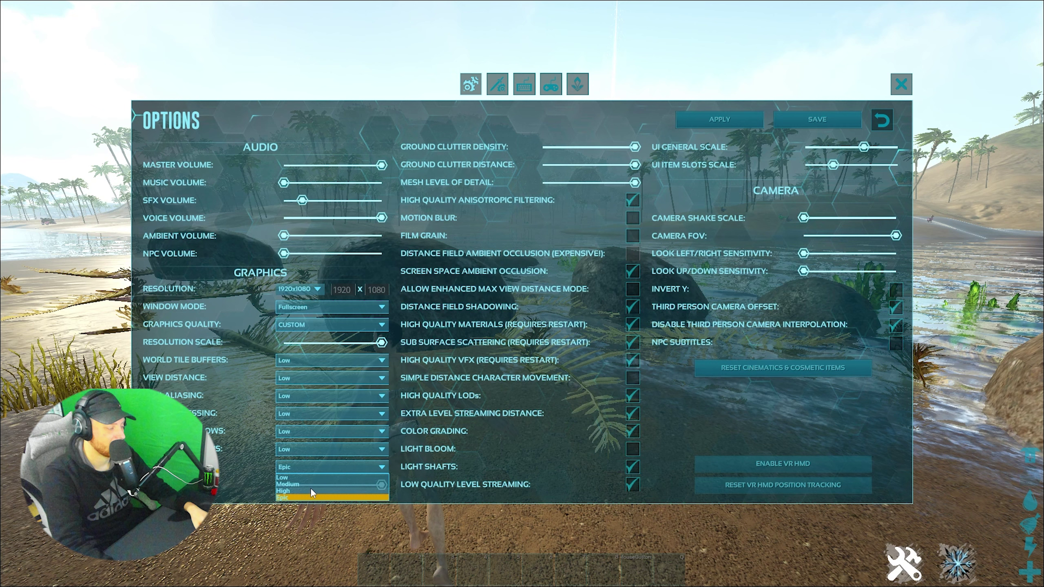
pyautogui.click(310, 489)
pyautogui.click(318, 468)
pyautogui.click(318, 484)
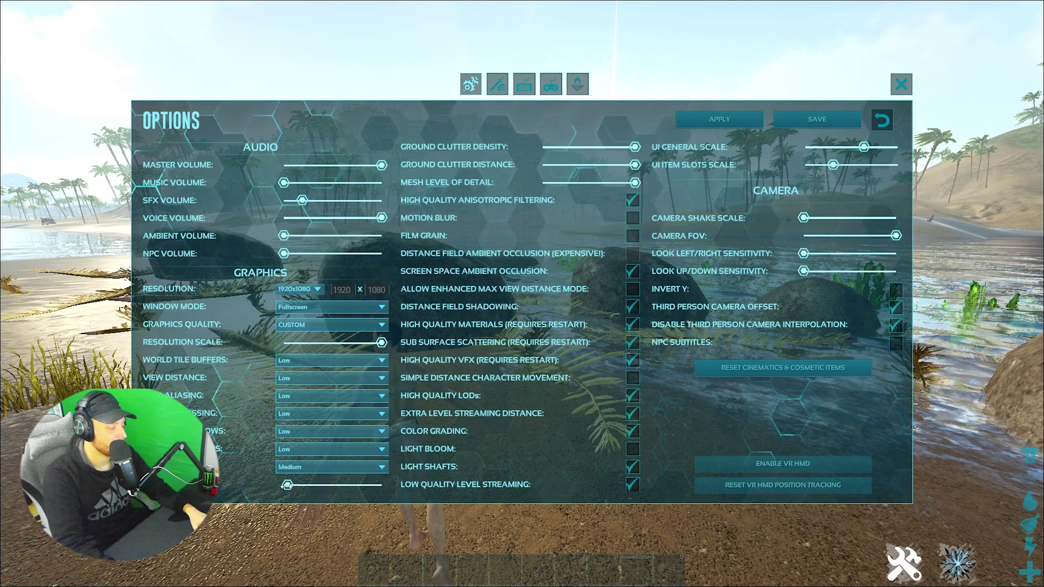
# Apply the lowered quality, drop Ground Clutter Density to minimum, and apply again.
pyautogui.click(718, 122)
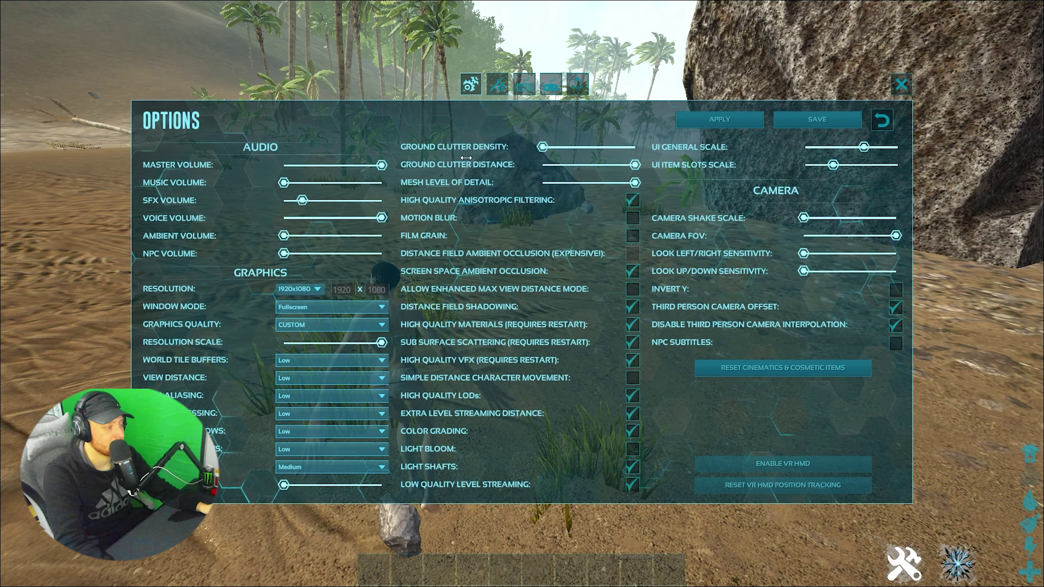
pyautogui.moveTo(622, 146); pyautogui.dragTo(542, 147)
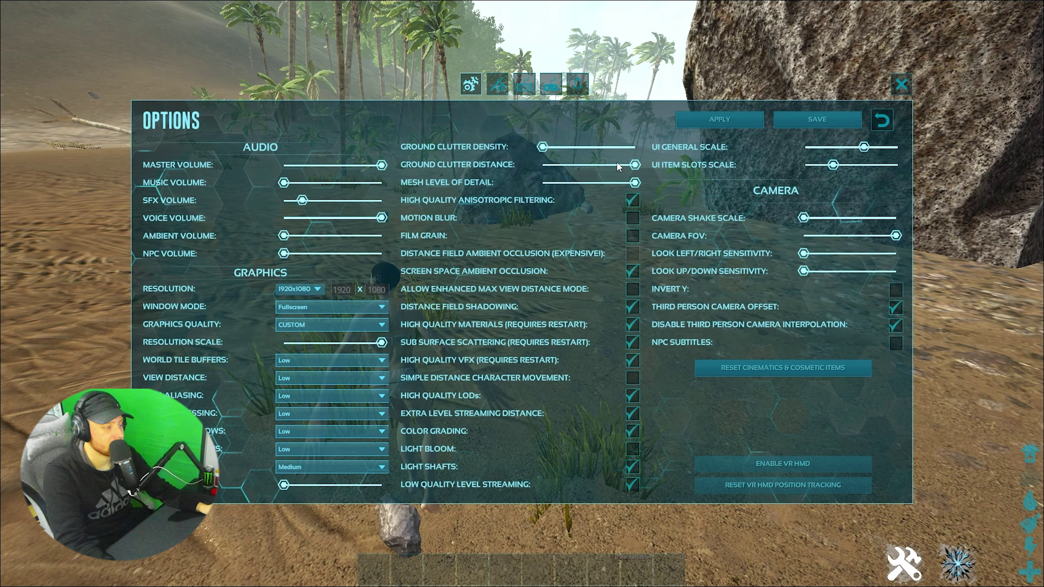
pyautogui.click(723, 124)
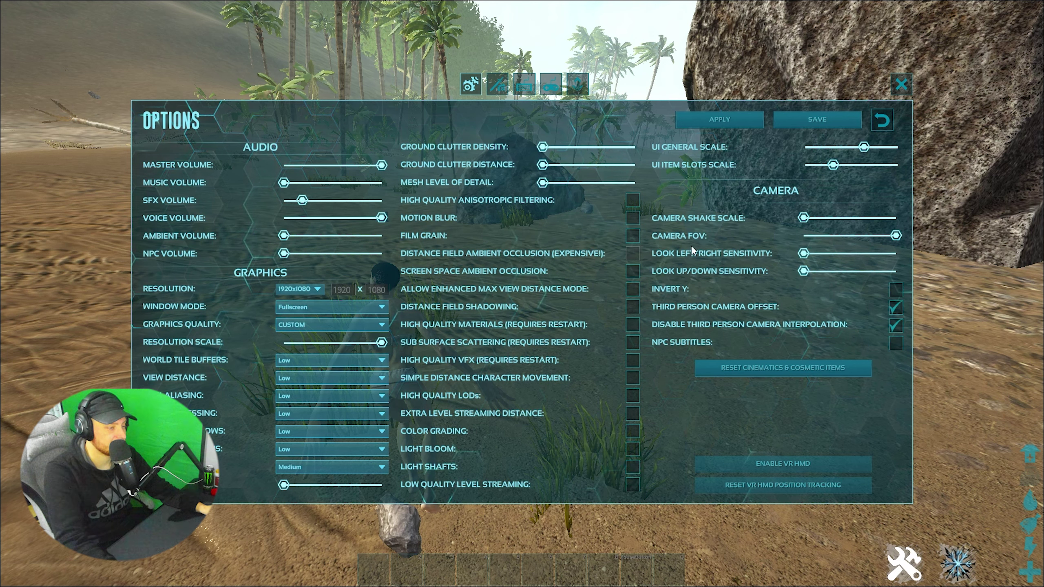
# Apply the lowered graphics settings and nudge the Camera FOV slider slightly lower.
pyautogui.click(714, 127)
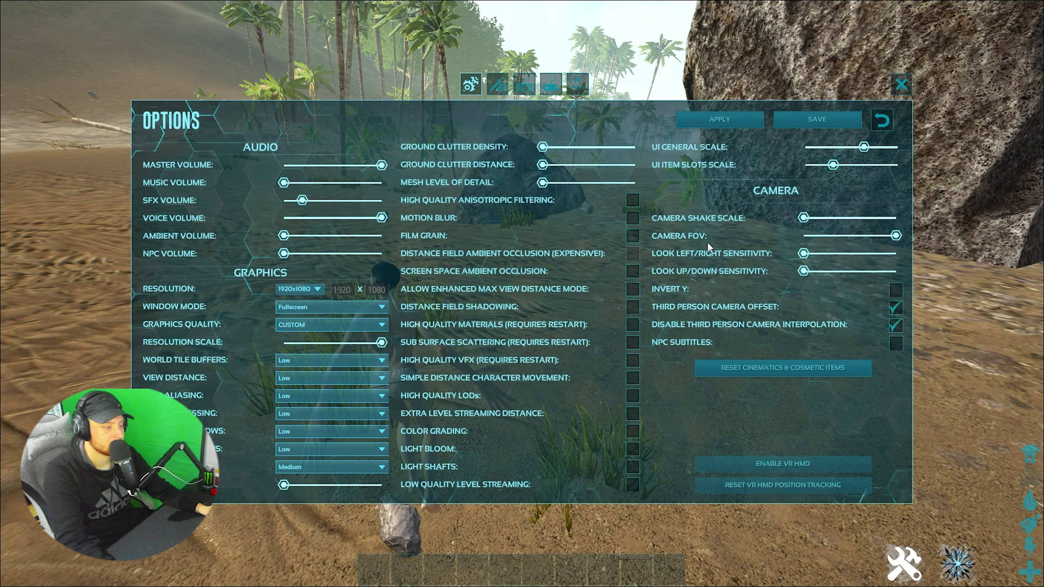
pyautogui.moveTo(895, 235); pyautogui.dragTo(816, 242)
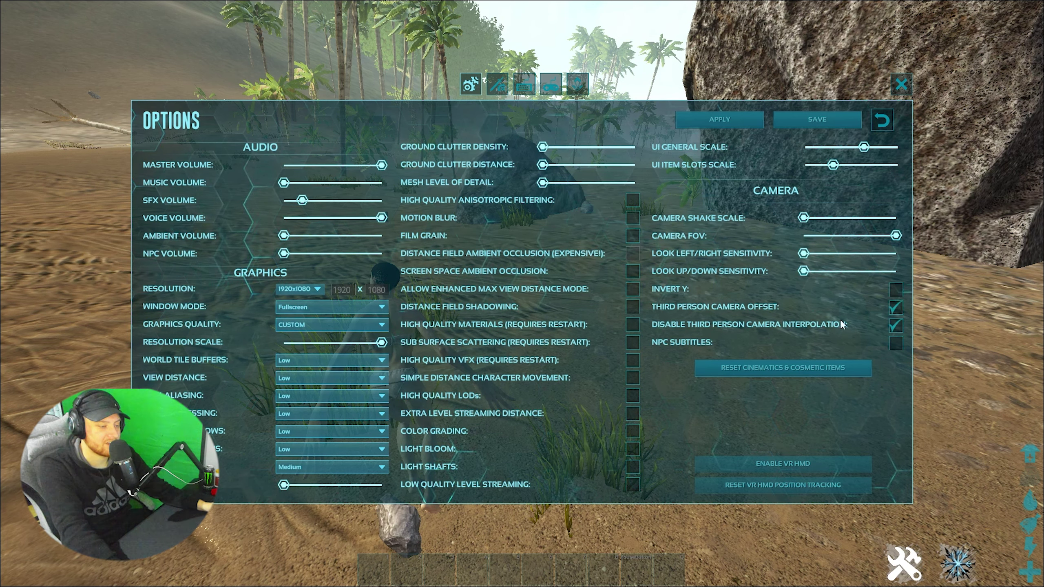
# Untick Third Person Camera Offset and Interpolation, apply and save, and resume play.
pyautogui.click(891, 321)
pyautogui.click(894, 311)
pyautogui.click(740, 119)
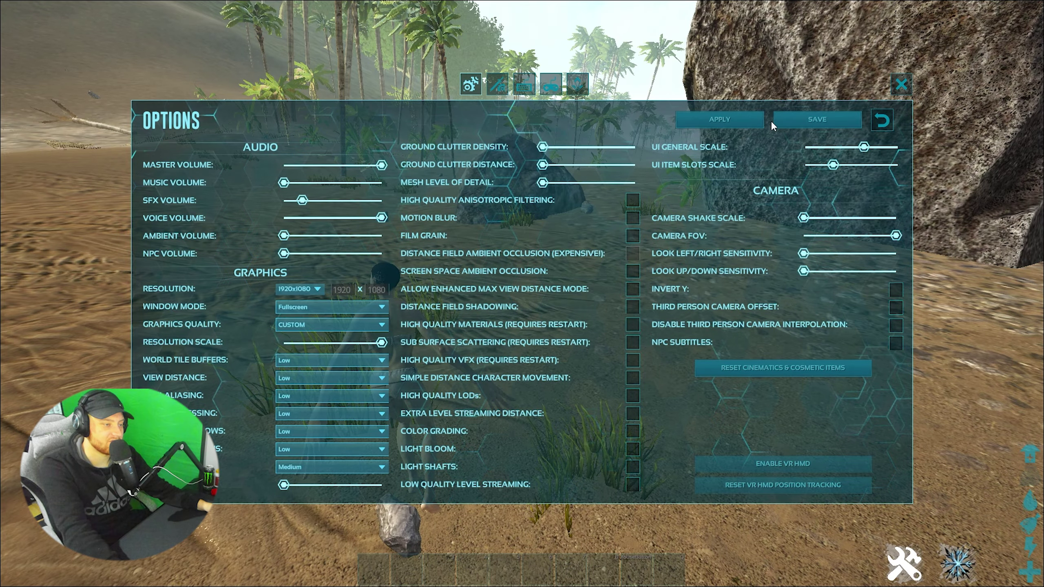
pyautogui.click(798, 121)
pyautogui.click(586, 146)
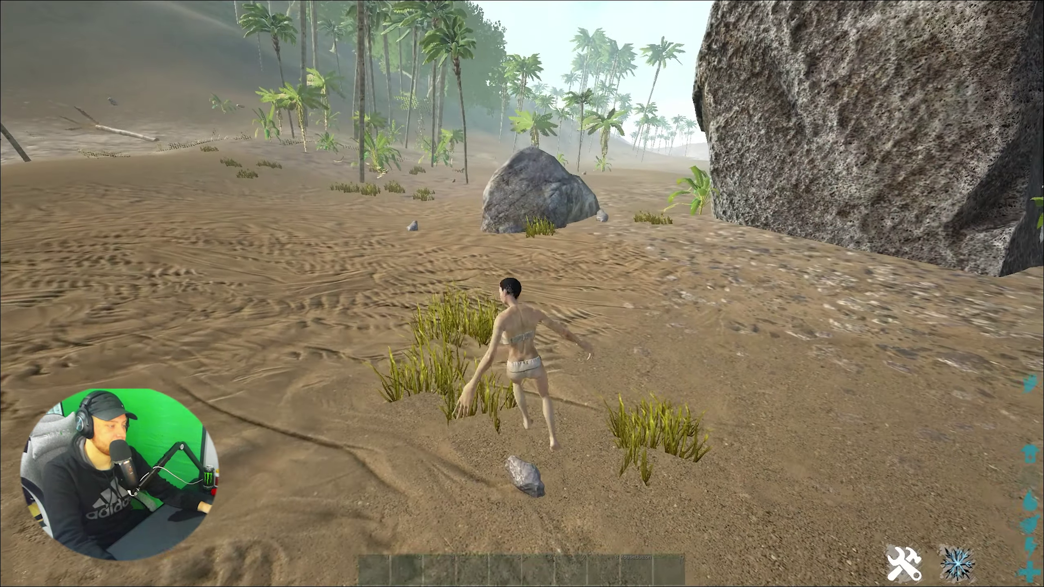
# Take a Primitive Fabricated Sniper Rifle via inventory search 'fab' and test equipping and holstering it.
pyautogui.press('w')
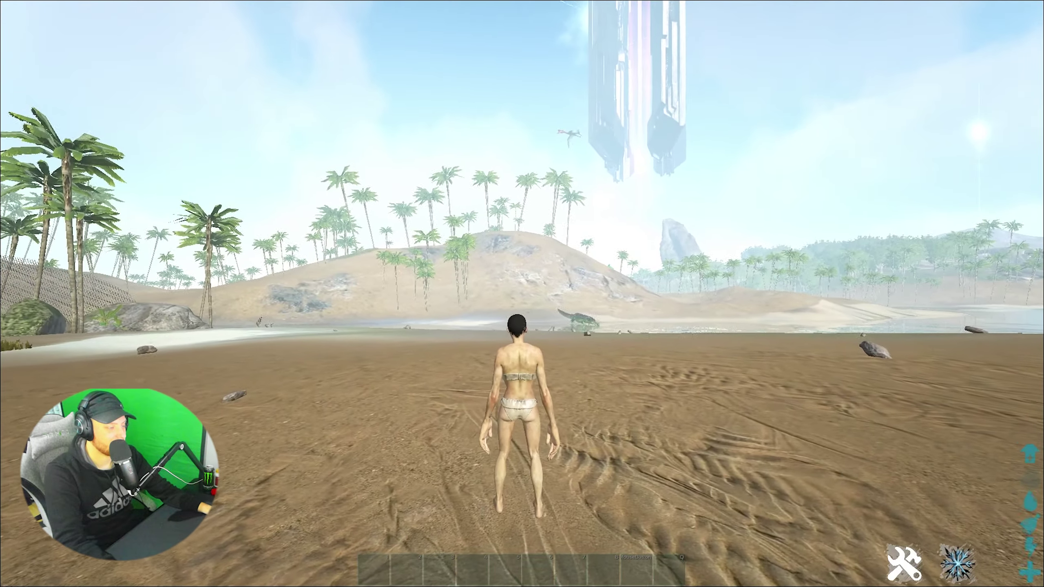
pyautogui.write('i')
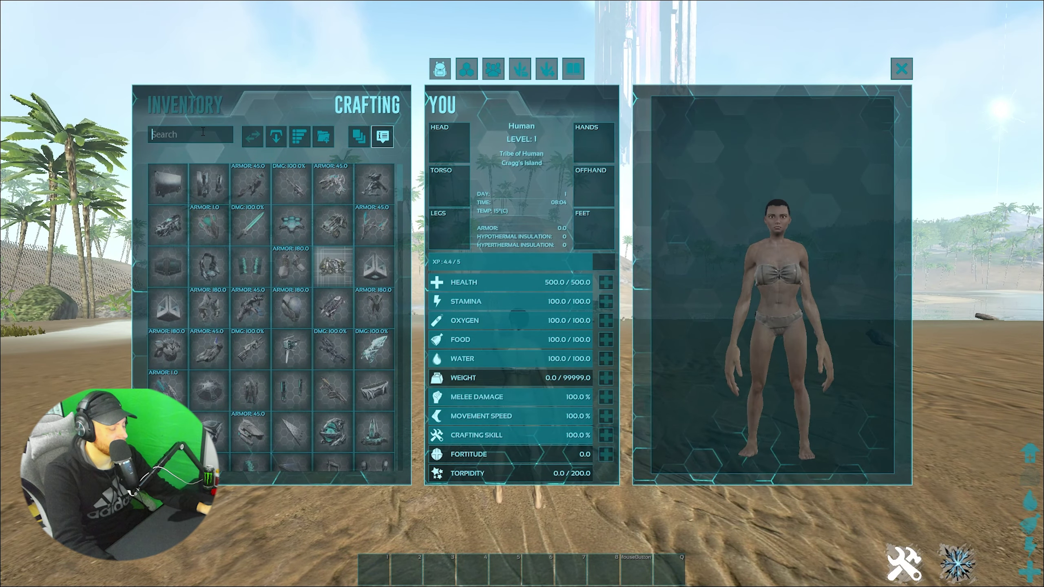
pyautogui.write('fab')
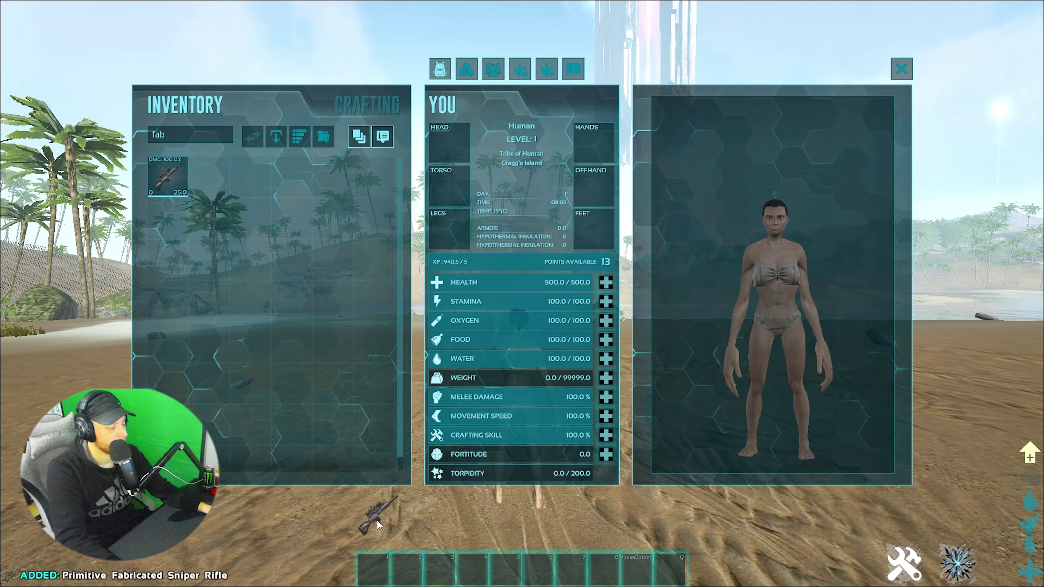
pyautogui.press('Escape')
pyautogui.press('1')
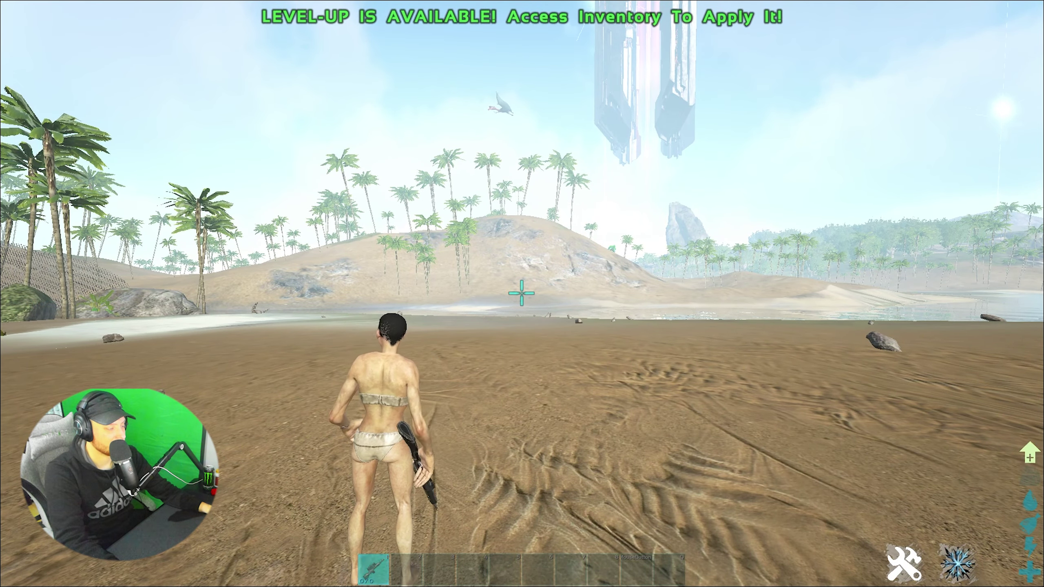
pyautogui.press('1')
pyautogui.press('1')
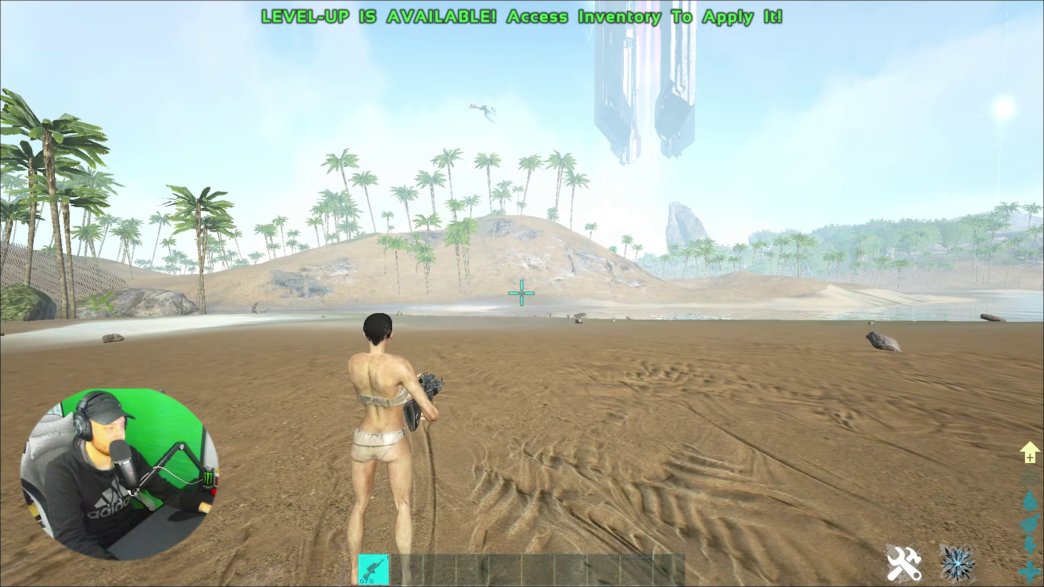
pyautogui.press('1')
pyautogui.press('1')
pyautogui.press('w')
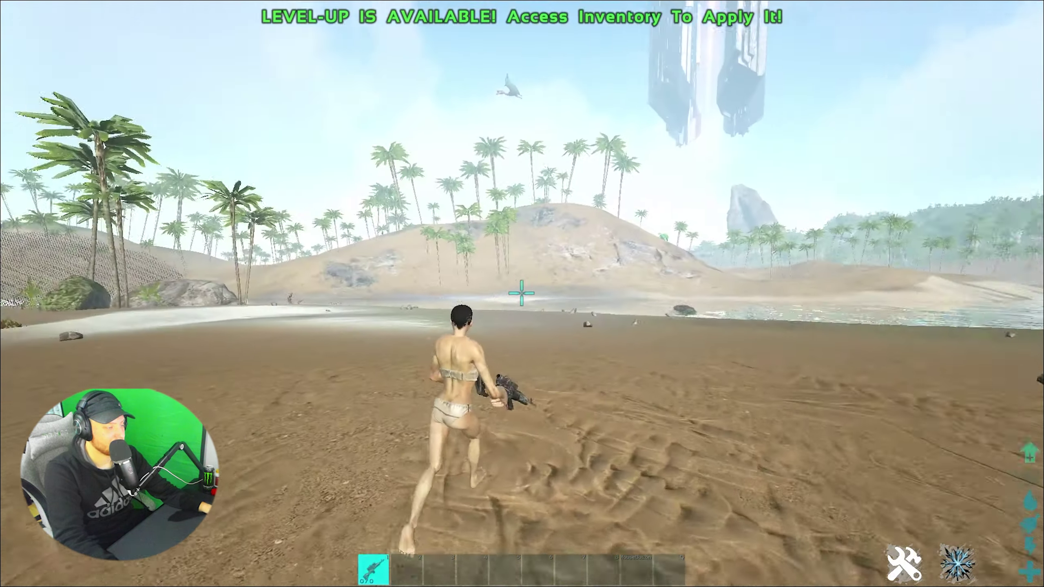
pyautogui.press('1')
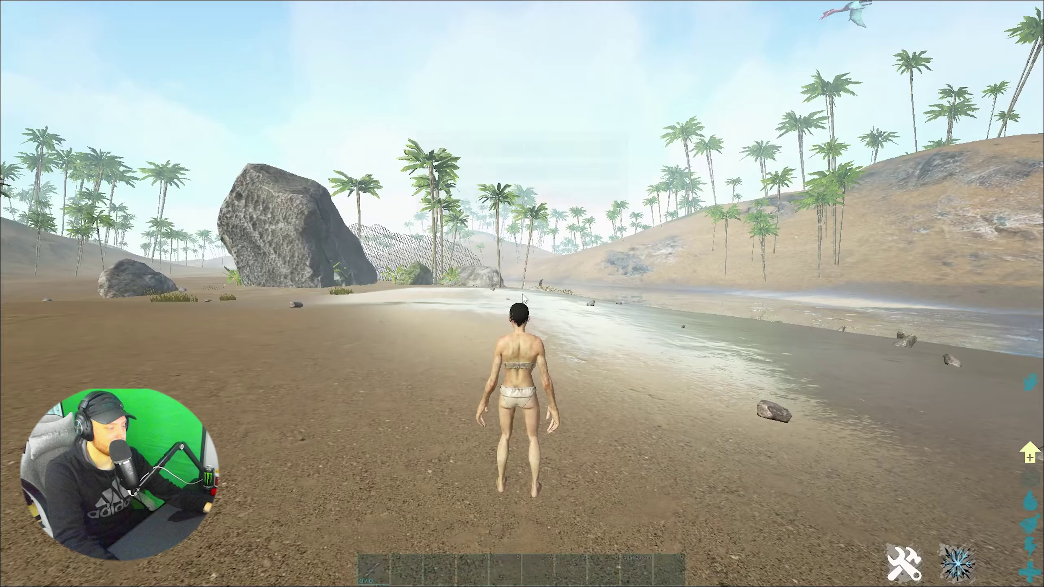
# Reapply and save the current options, then return to the game.
pyautogui.press('Escape')
pyautogui.click(557, 173)
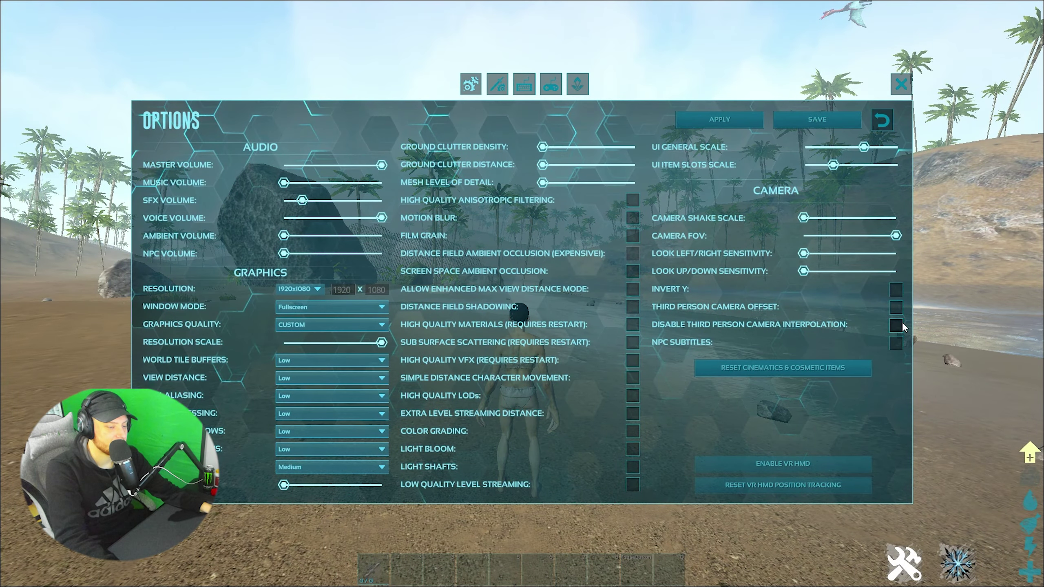
pyautogui.click(742, 119)
pyautogui.click(804, 122)
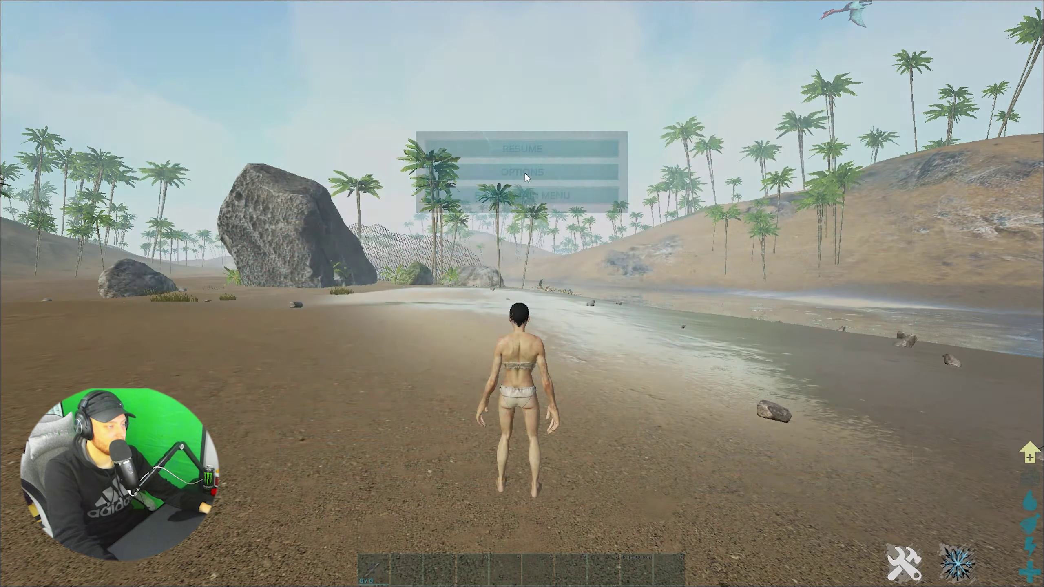
pyautogui.click(537, 140)
# Run along the beach, leaping past the rocks, and up the wooded slope.
pyautogui.press('w')
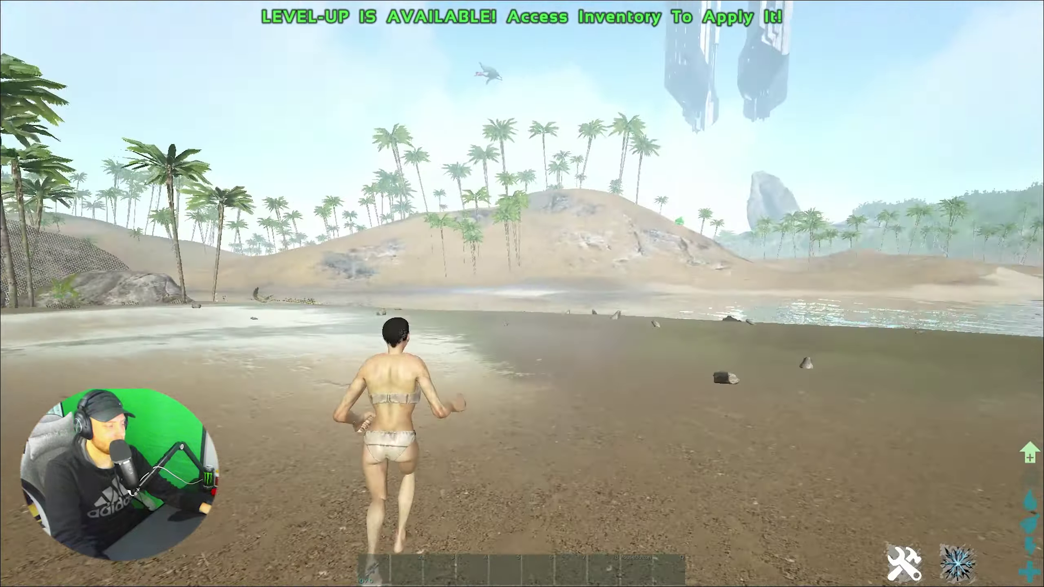
pyautogui.press('w')
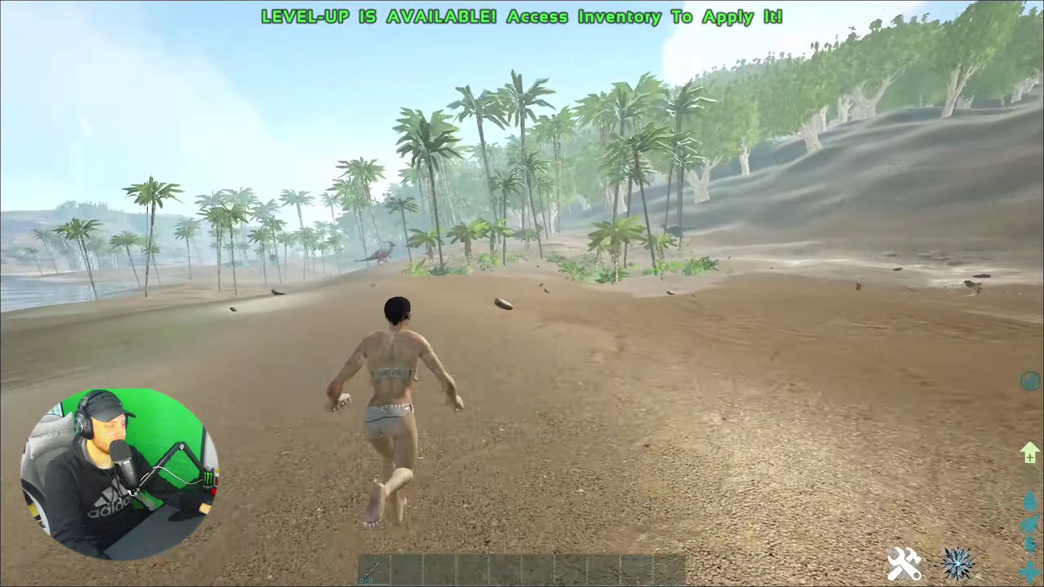
pyautogui.press('w')
pyautogui.press('space')
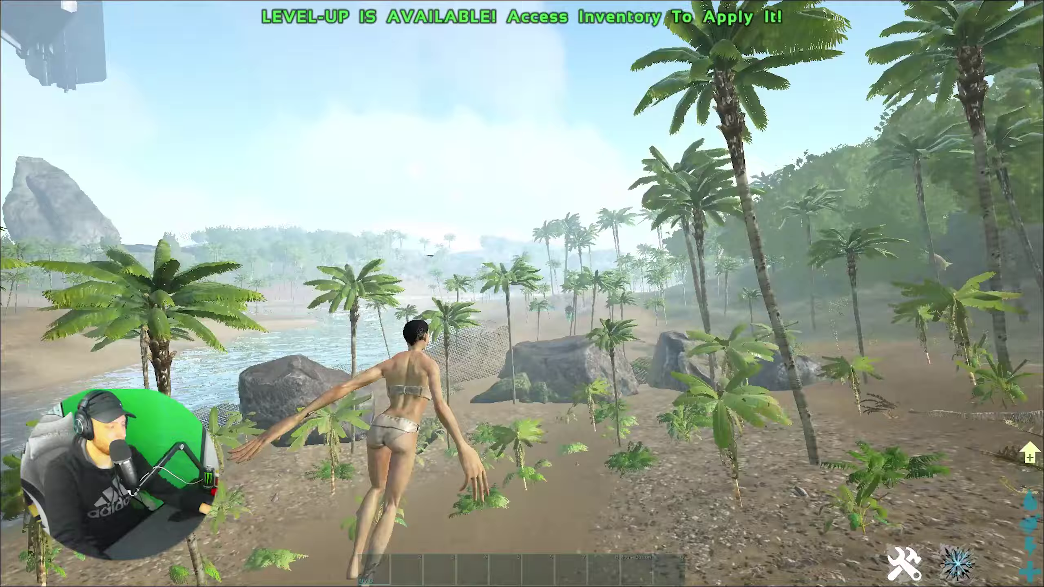
pyautogui.press('w')
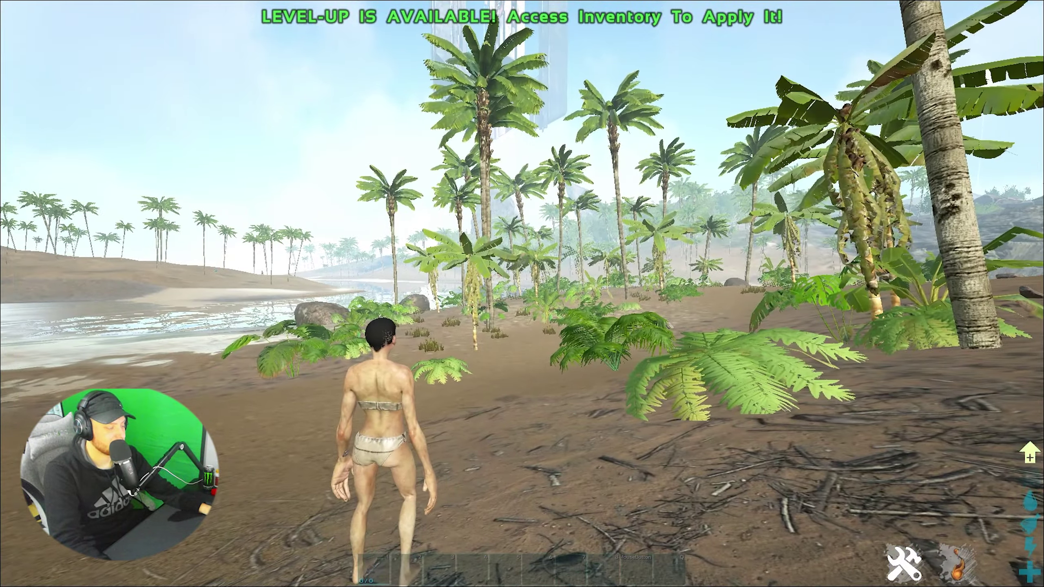
pyautogui.press('w')
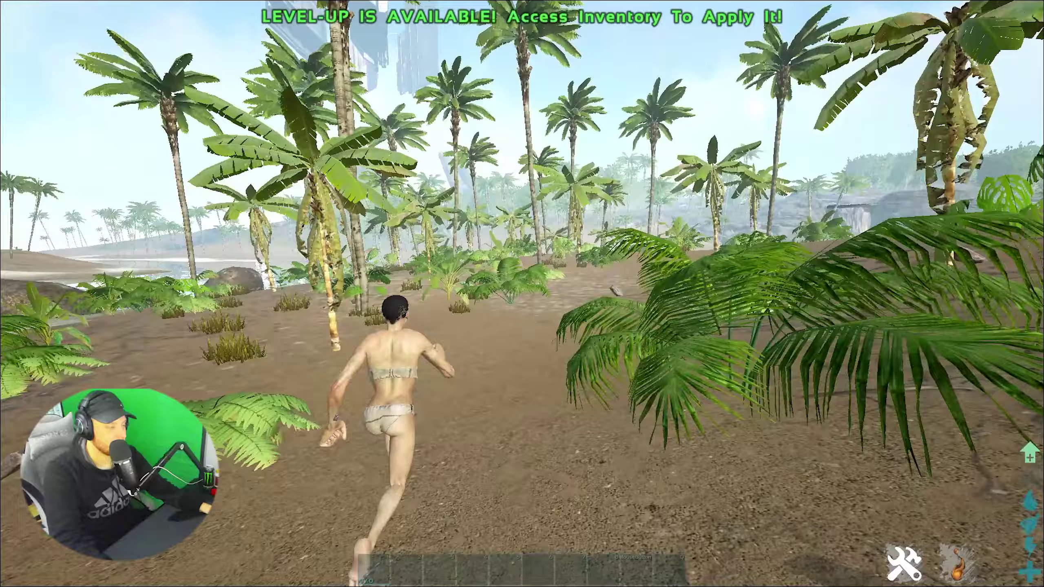
# Draw and holster the rifle while running through the palms into the jungle, then pause.
pyautogui.press('w')
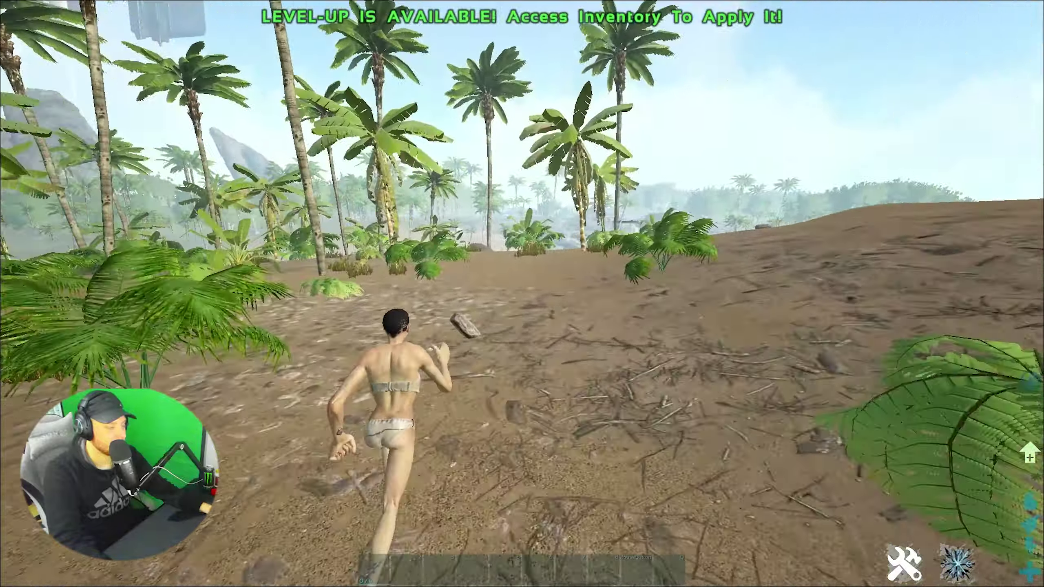
pyautogui.press('1')
pyautogui.press('w')
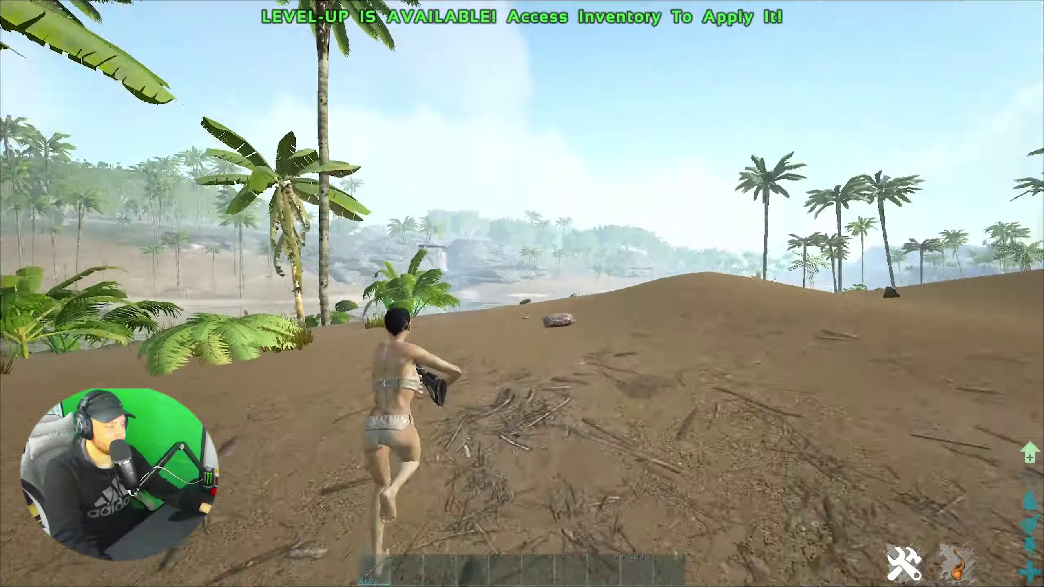
pyautogui.press('1')
pyautogui.press('w')
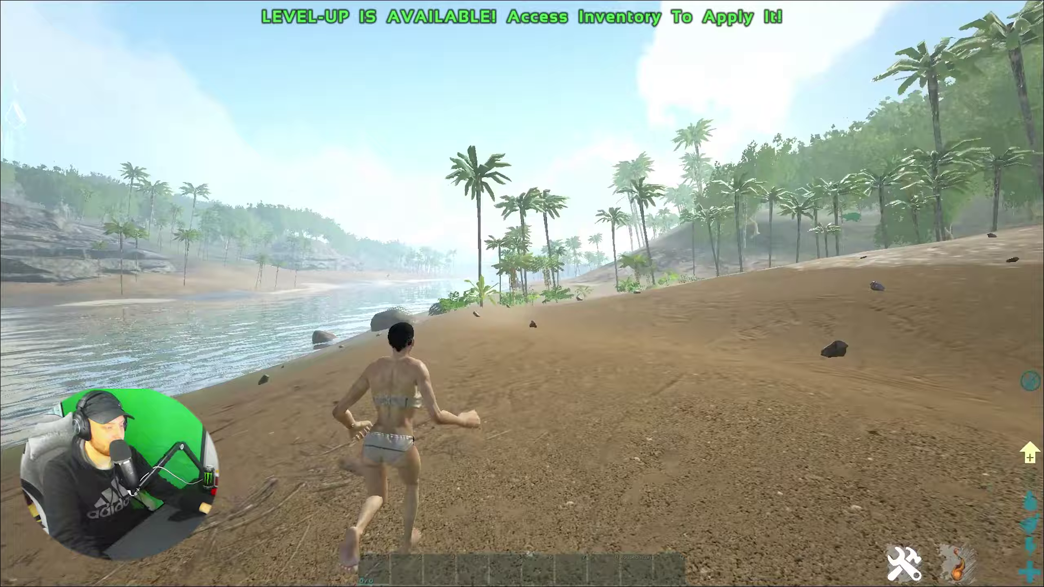
pyautogui.press('w')
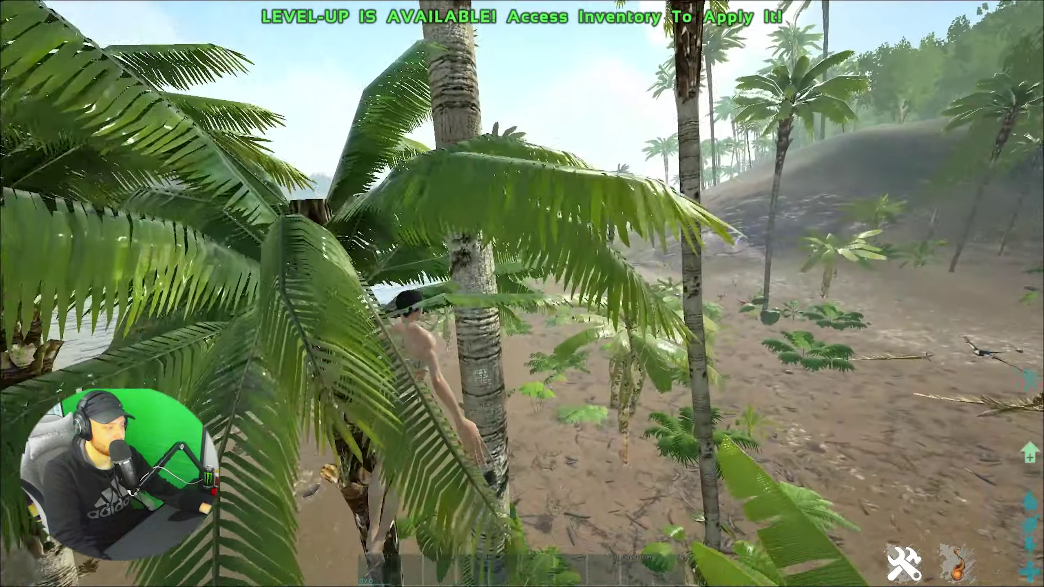
pyautogui.press('w')
pyautogui.press('1')
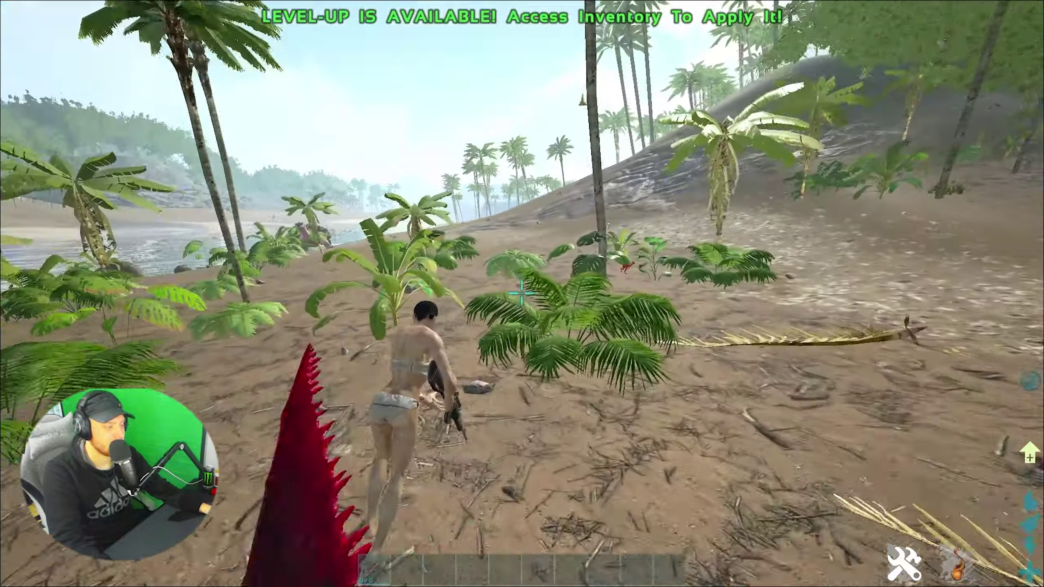
pyautogui.press('w')
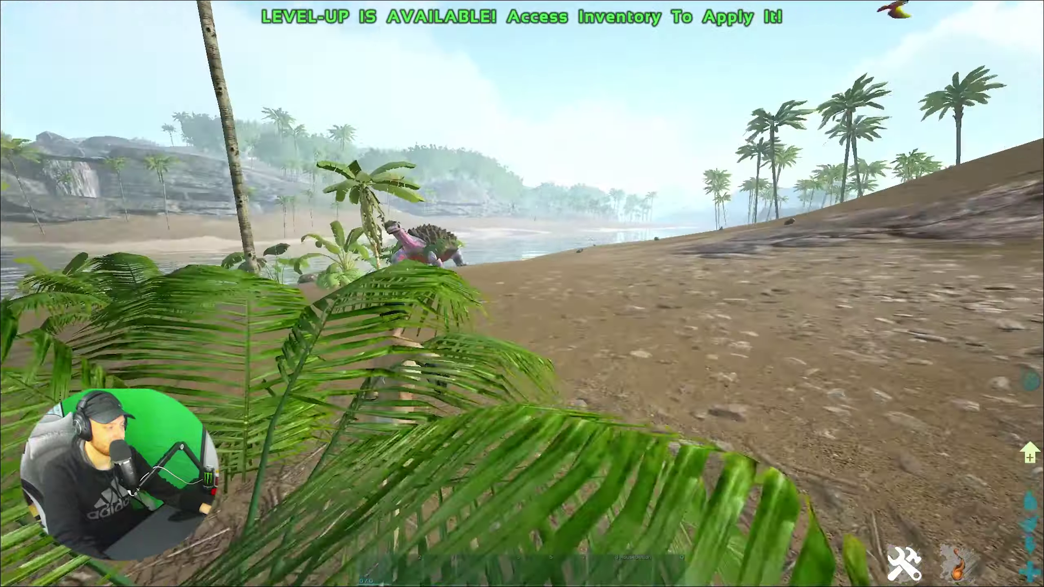
pyautogui.press('w')
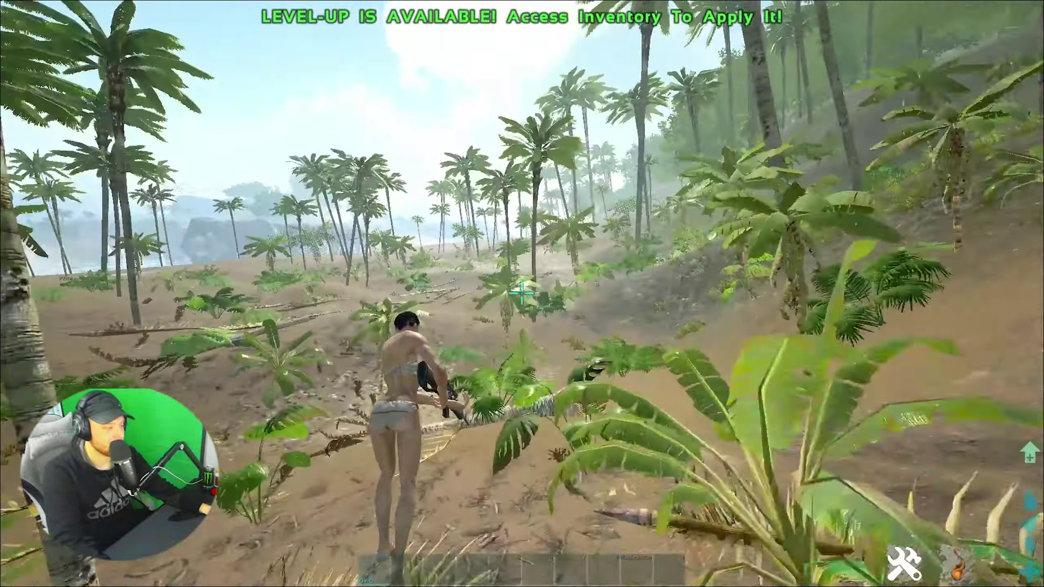
pyautogui.press('w')
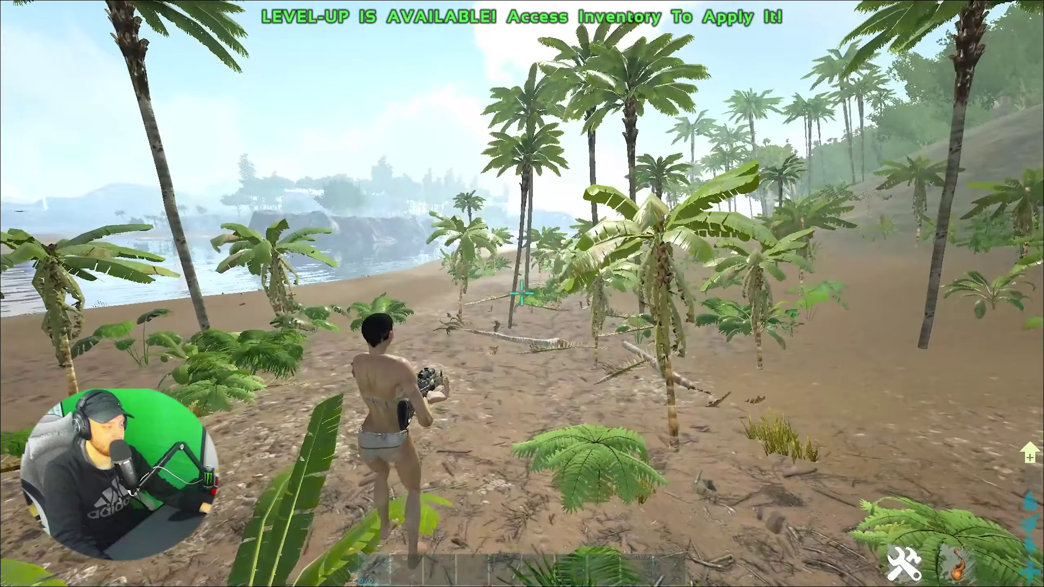
pyautogui.press('Escape')
# Uncheck Disable Menu Transitions in Advanced Settings, save, and resume play.
pyautogui.click(551, 179)
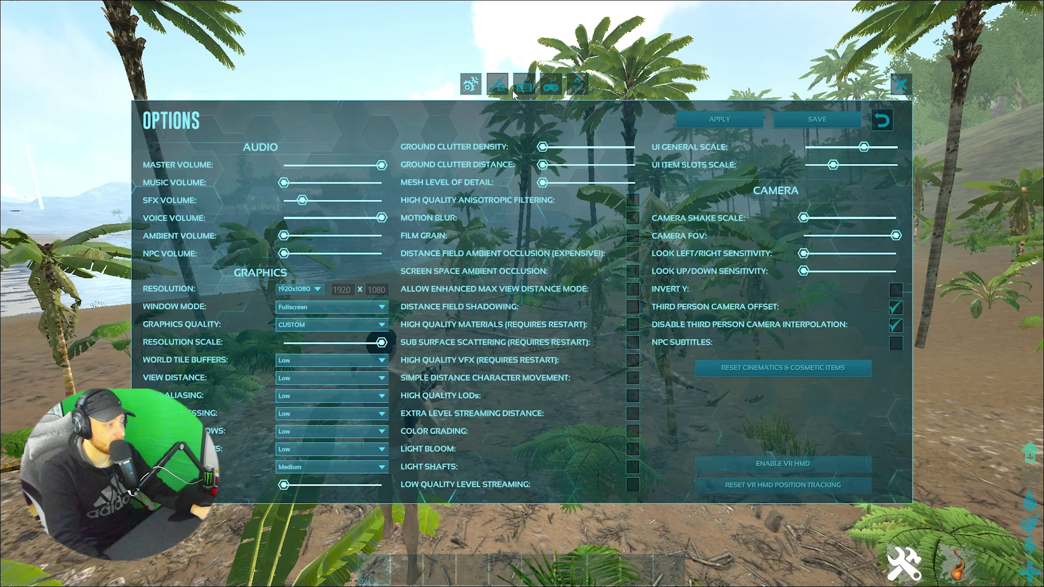
pyautogui.click(503, 88)
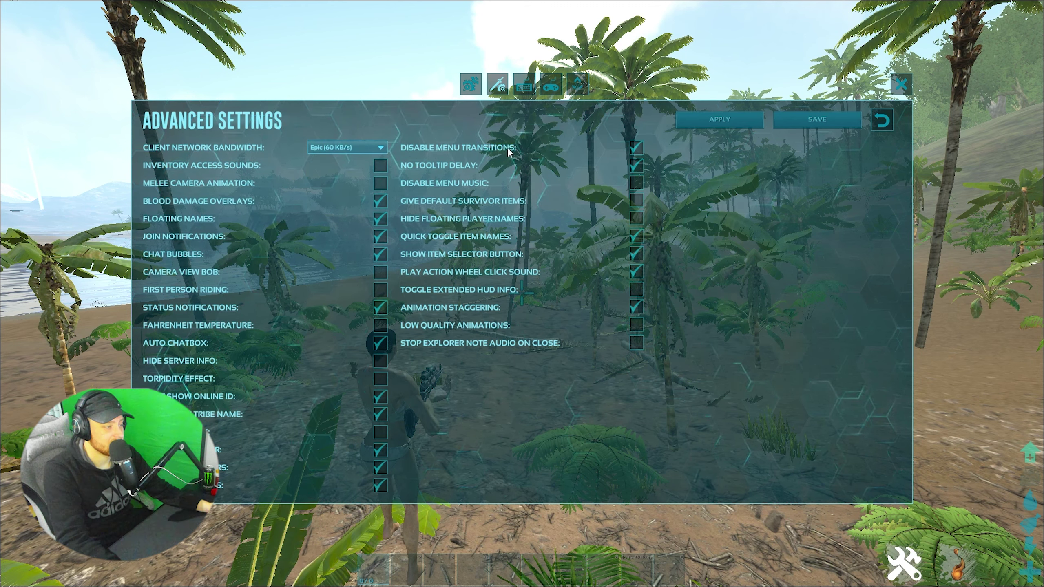
pyautogui.click(632, 151)
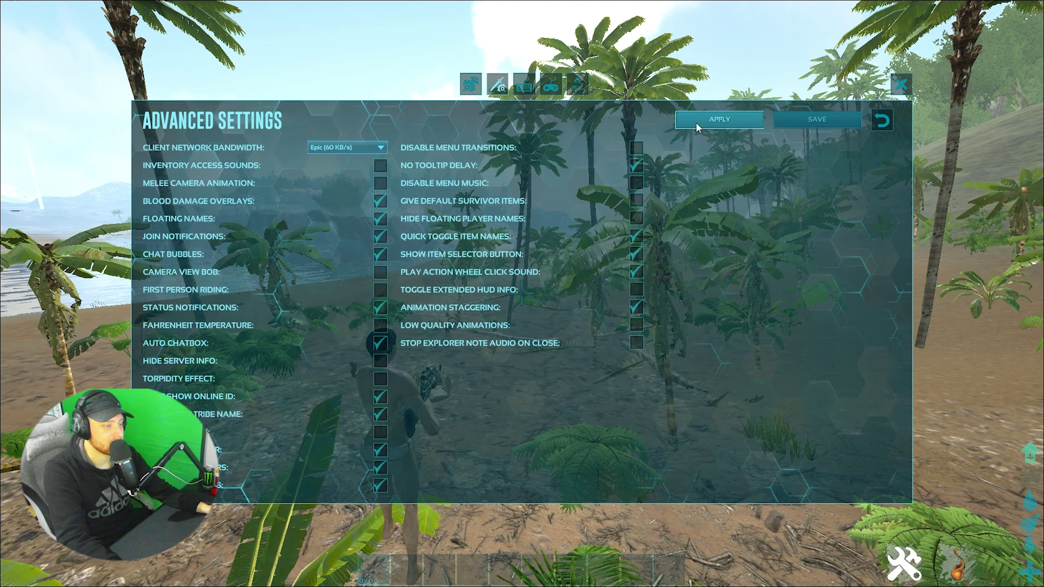
pyautogui.click(819, 126)
pyautogui.click(590, 146)
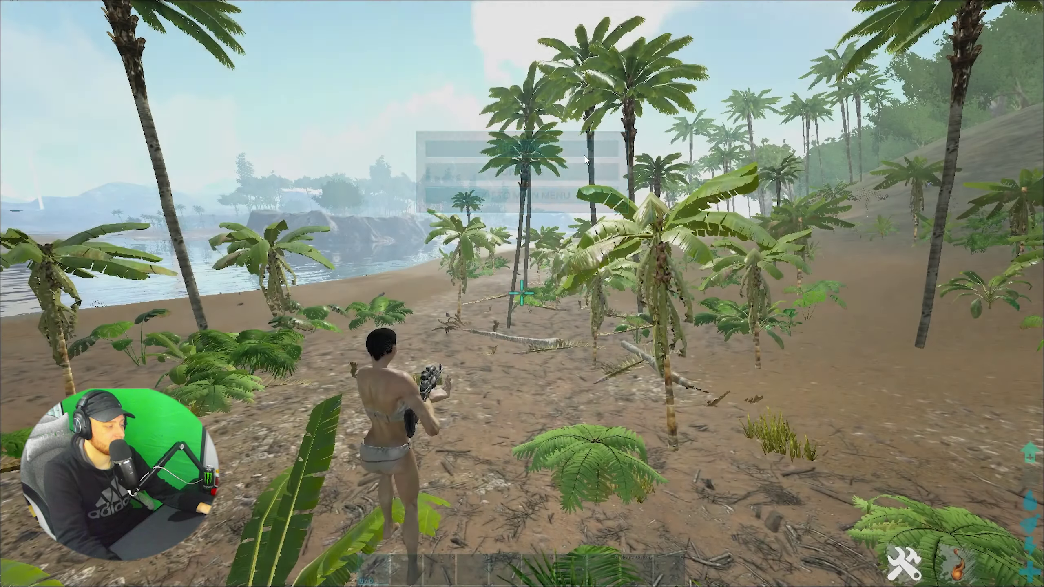
# Sprint along the beach and toggle the inventory repeatedly to gauge menu speed, then pause.
pyautogui.press('w')
pyautogui.press('shift')
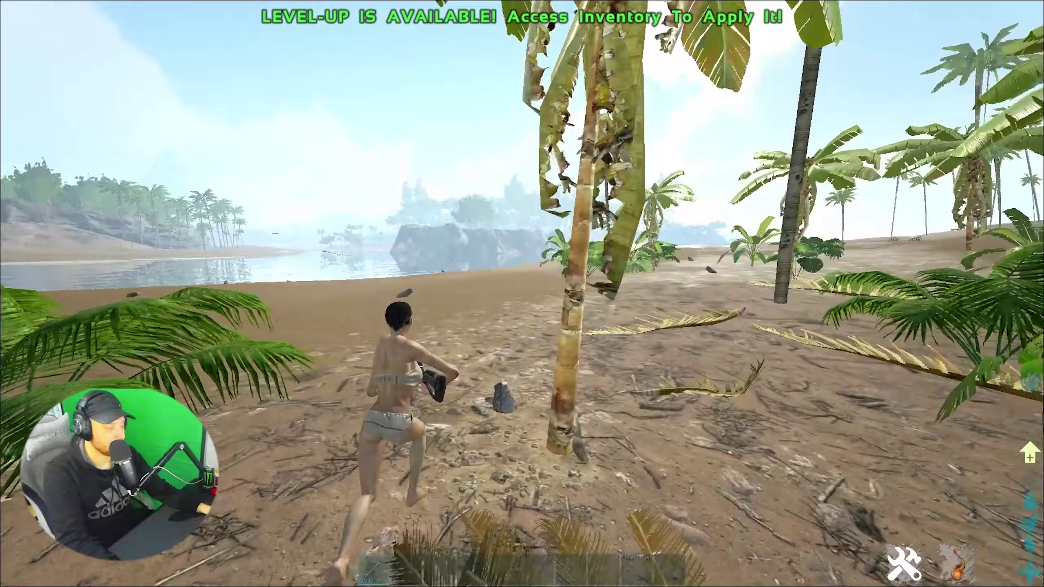
pyautogui.press('w')
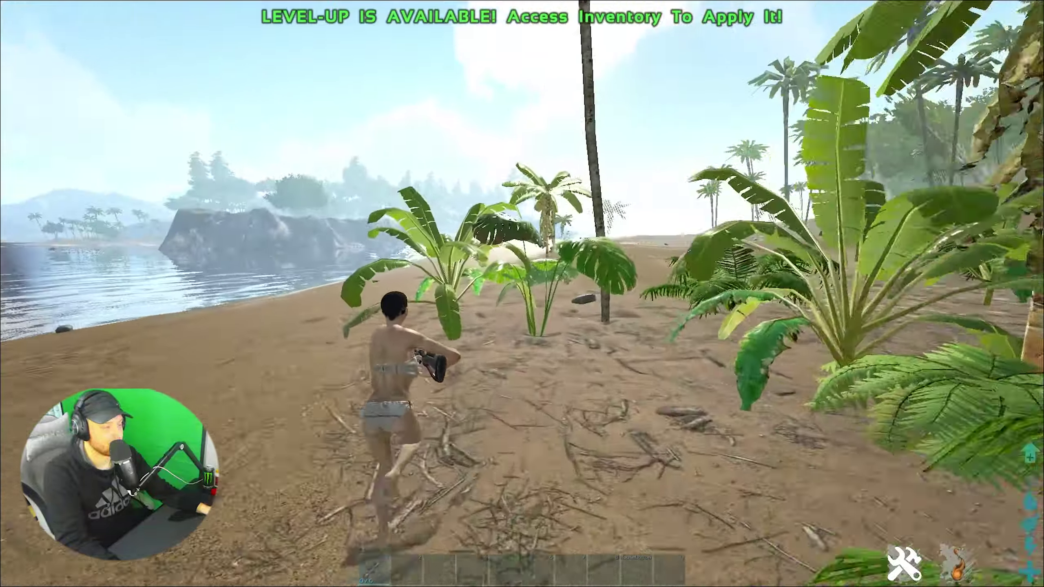
pyautogui.press('w')
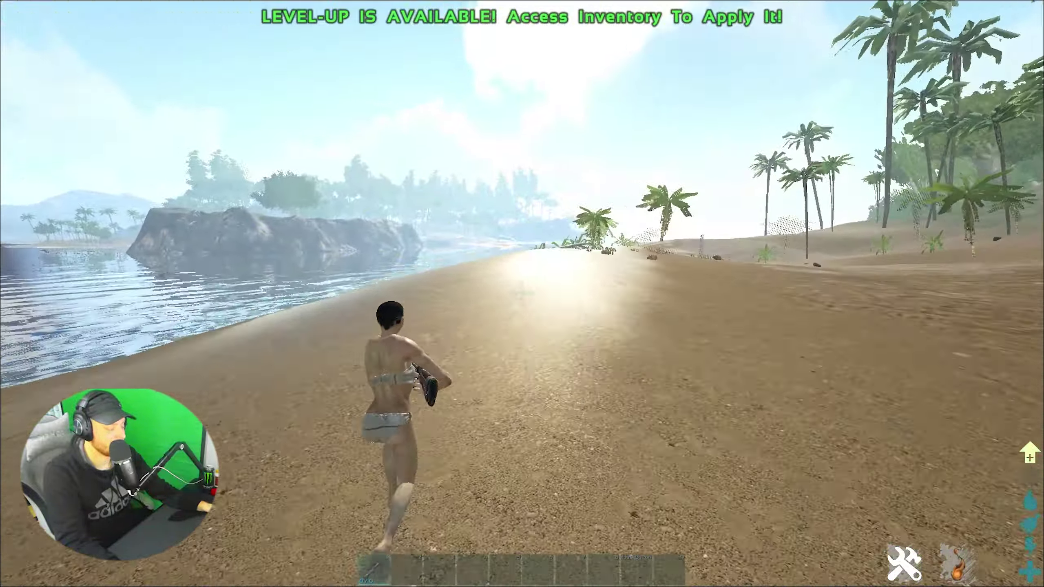
pyautogui.press('i')
pyautogui.press('i')
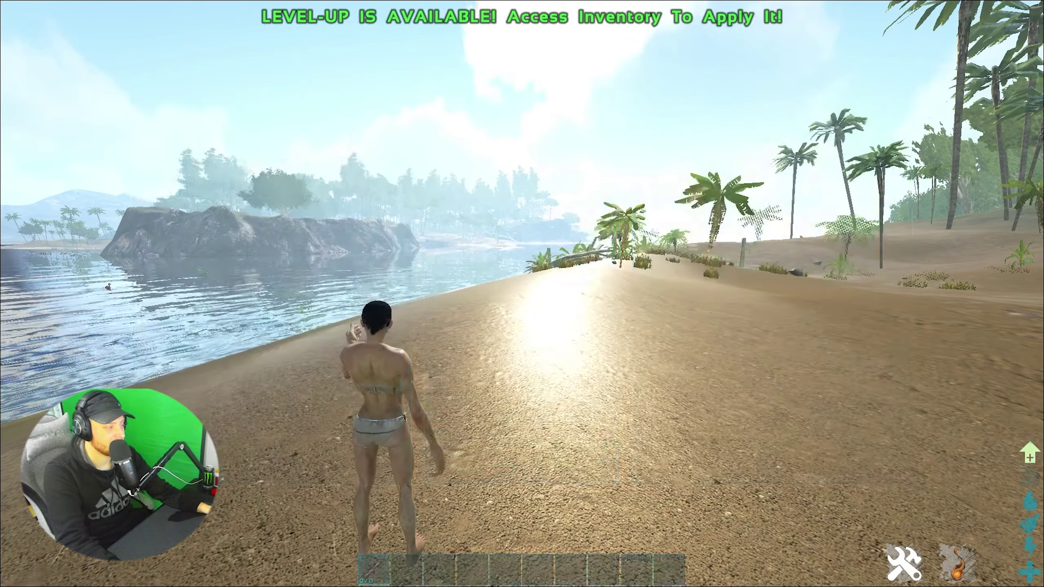
pyautogui.press('w')
pyautogui.press('i')
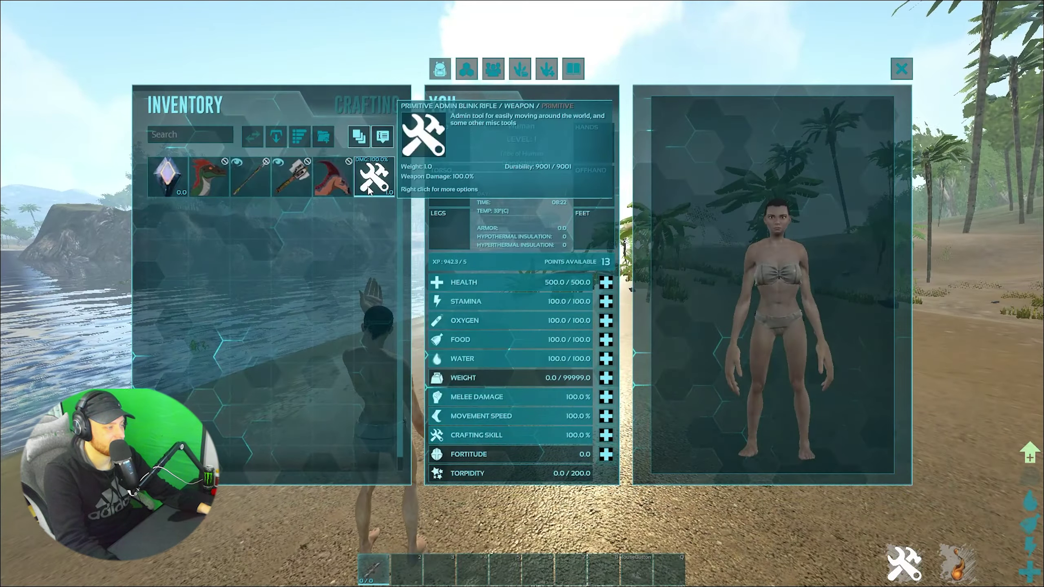
pyautogui.press('i')
pyautogui.press('w')
pyautogui.press('i')
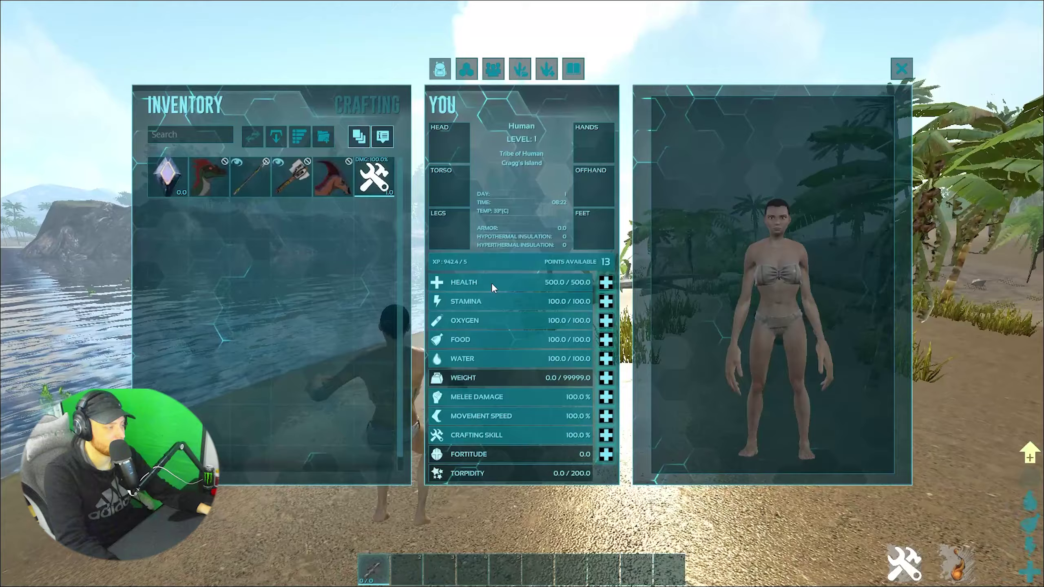
pyautogui.press('i')
pyautogui.press('Escape')
# Re-check Disable Menu Transitions in Advanced Settings, save, and resume play.
pyautogui.click(535, 175)
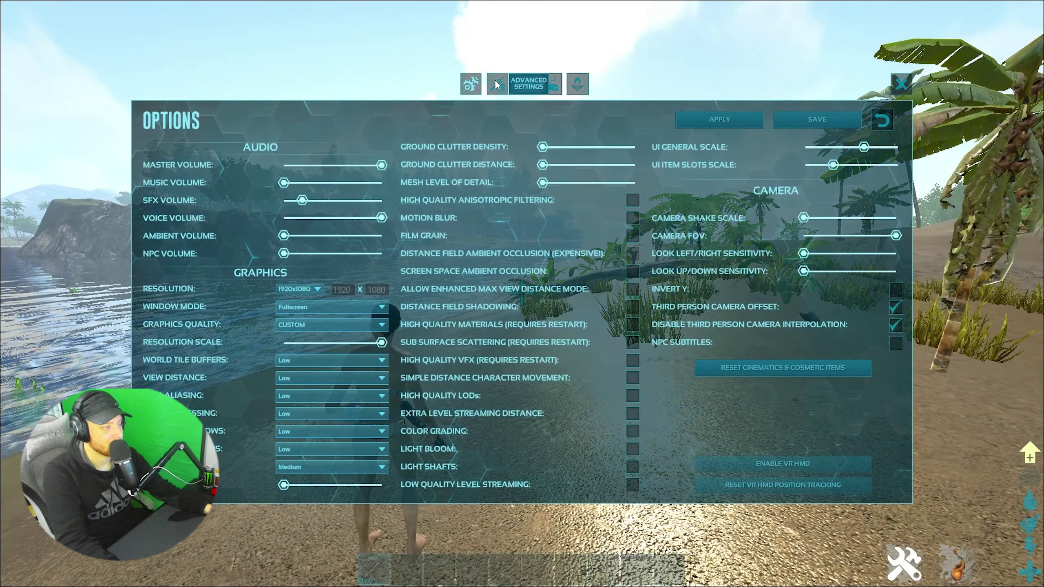
pyautogui.click(497, 83)
pyautogui.click(635, 147)
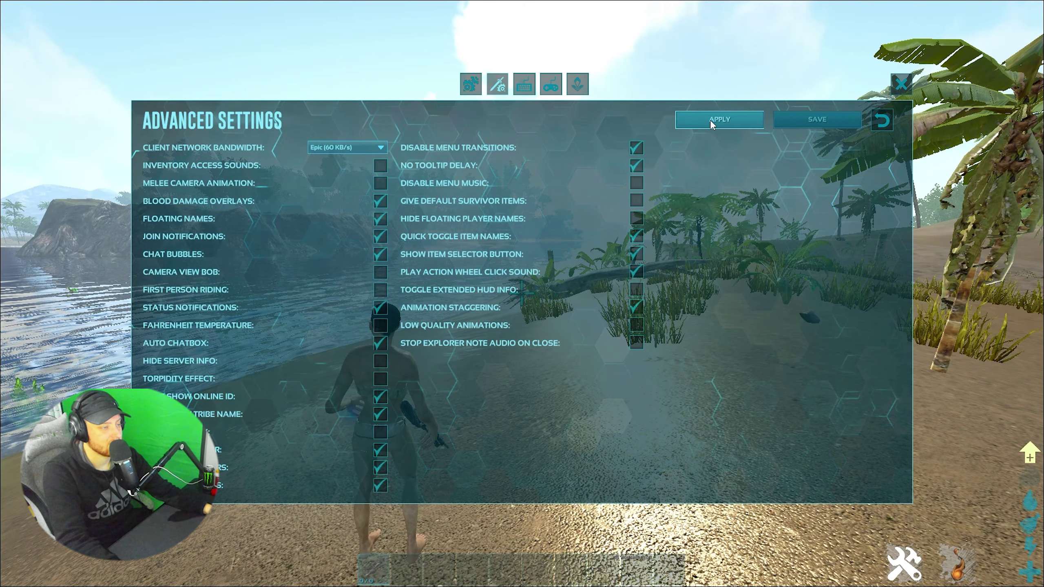
pyautogui.click(806, 119)
pyautogui.click(536, 152)
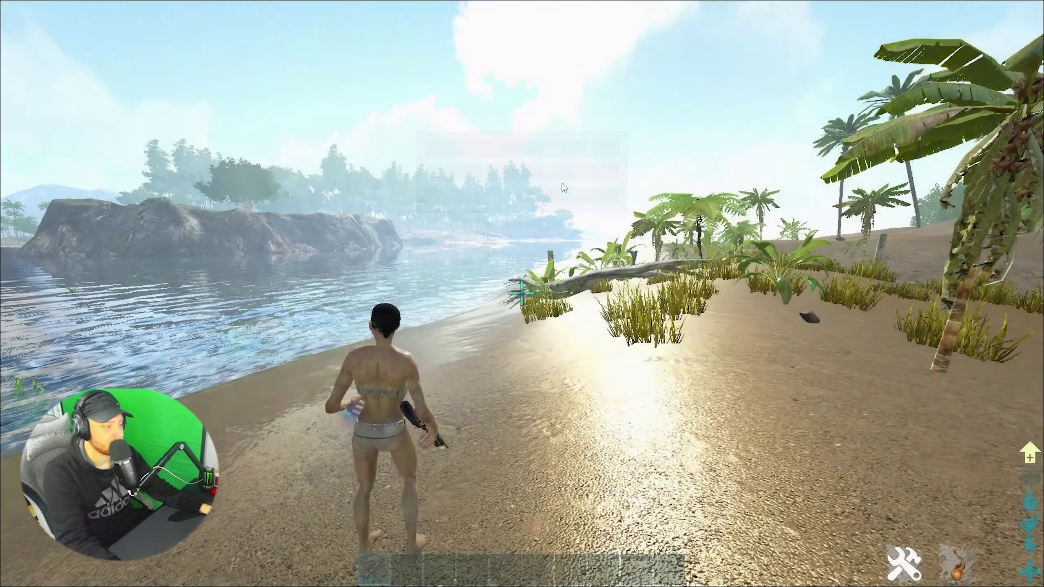
# Toggle the inventory twice and draw the rifle while running down the beach, then pause.
pyautogui.press('i')
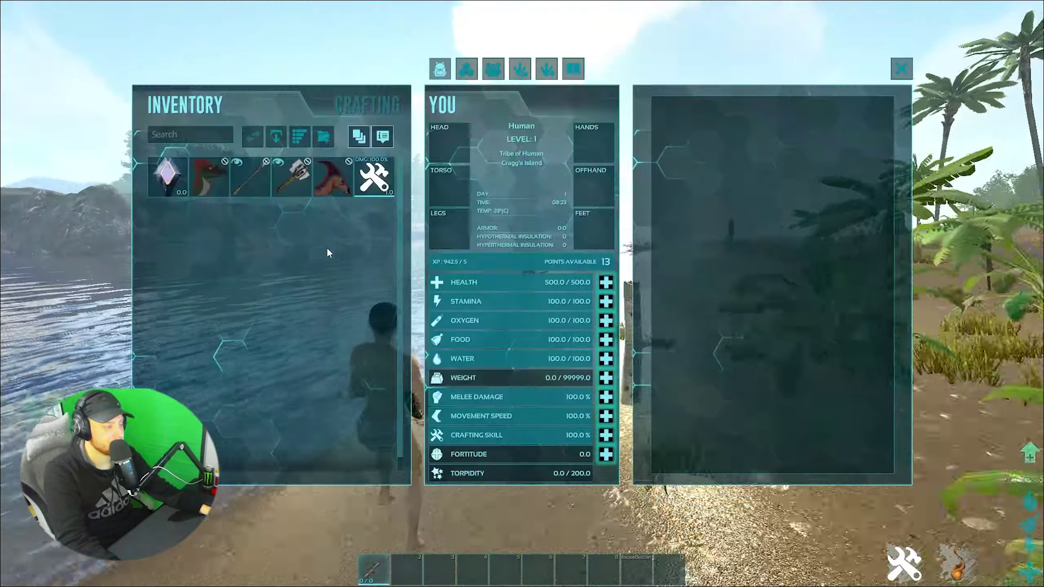
pyautogui.press('i')
pyautogui.press('1')
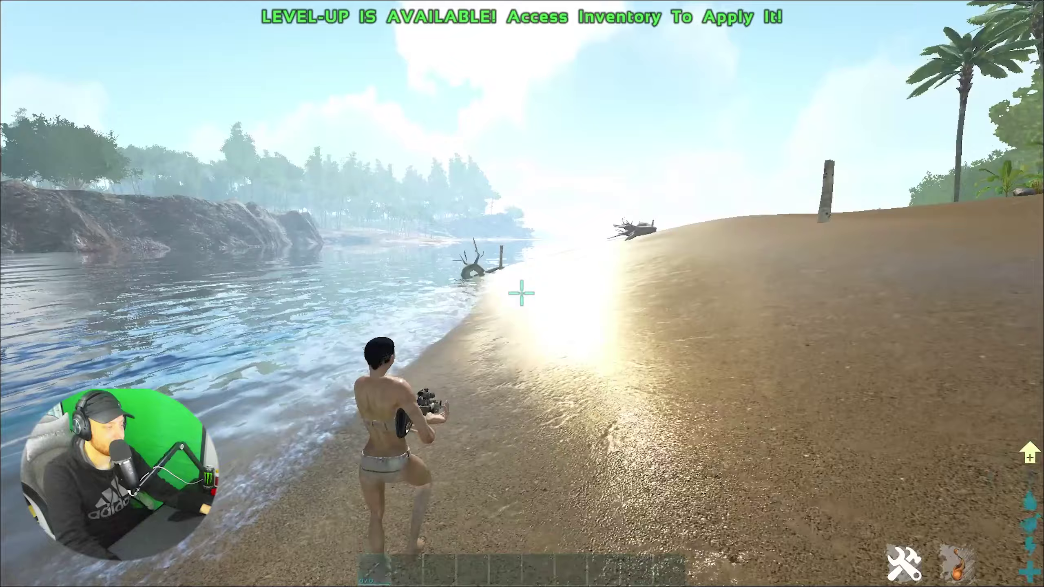
pyautogui.press('i')
pyautogui.press('i')
pyautogui.press('w')
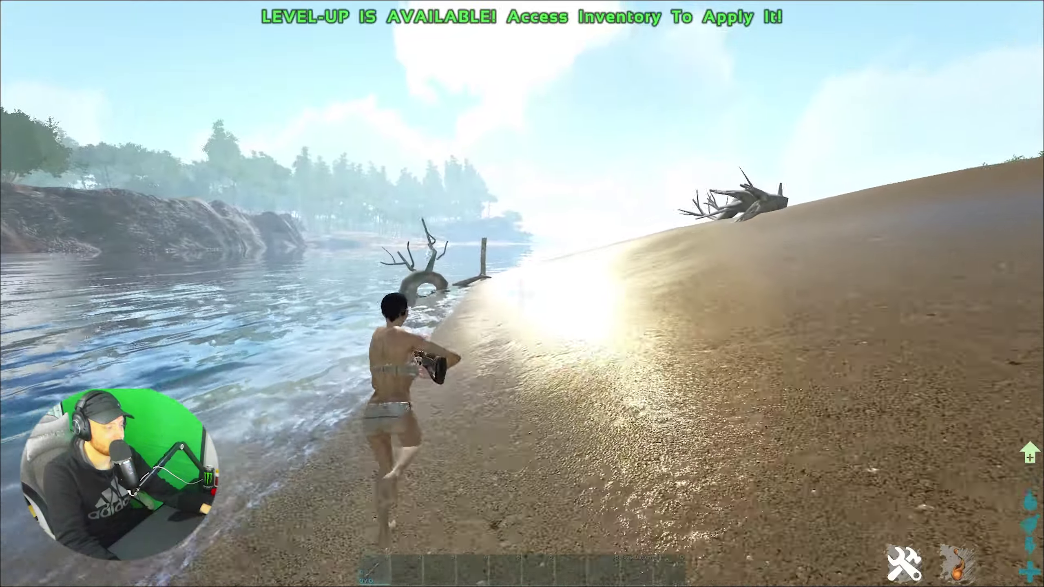
pyautogui.press('i')
pyautogui.press('i')
pyautogui.press('w')
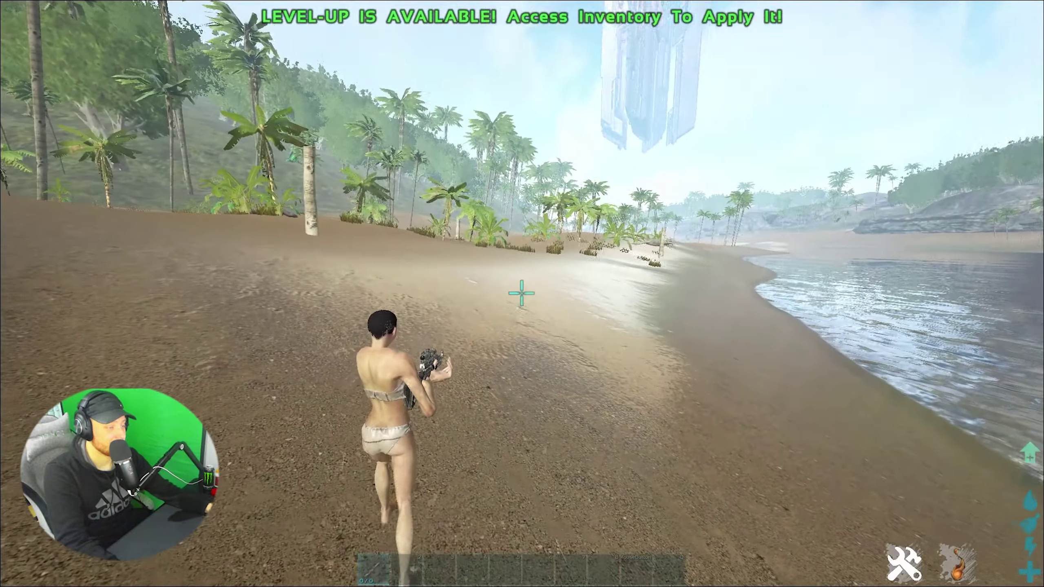
pyautogui.press('Escape')
# Save Advanced Settings unchanged, resume, and inspect the sniper rifle slot in the inventory.
pyautogui.click(544, 173)
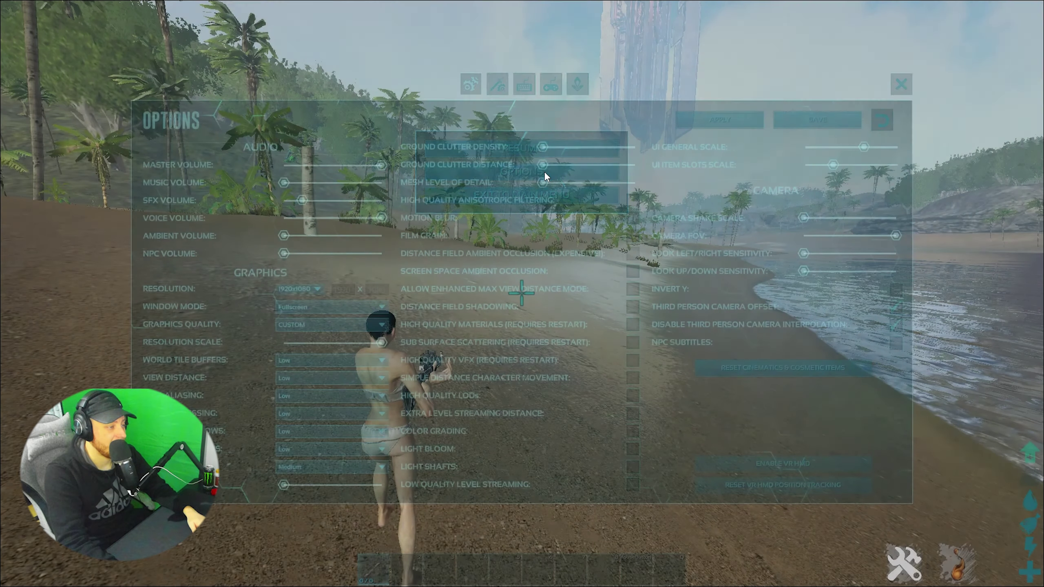
pyautogui.click(498, 83)
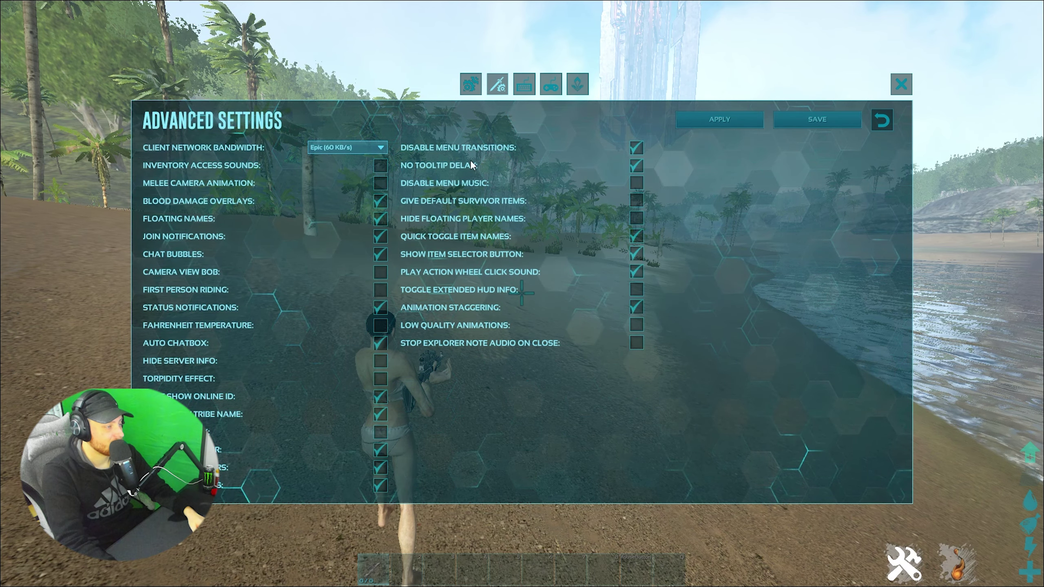
pyautogui.click(817, 120)
pyautogui.click(507, 148)
pyautogui.press('i')
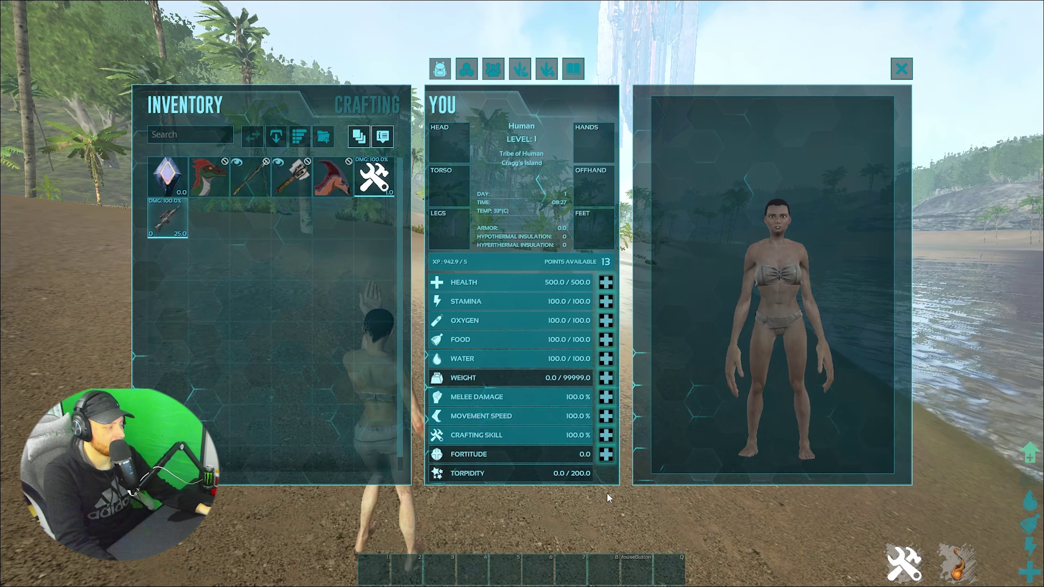
pyautogui.moveTo(180, 231)
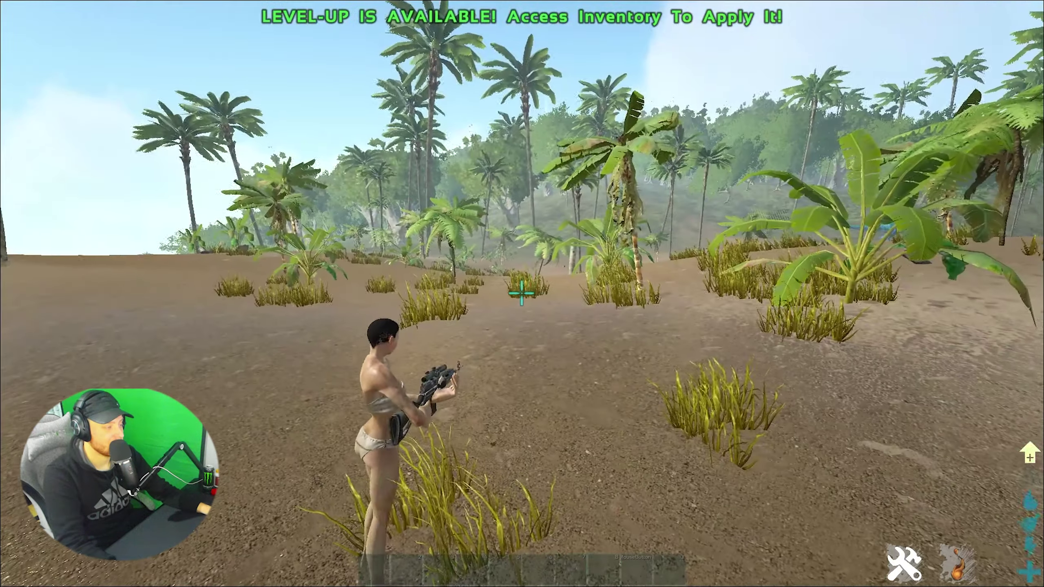
pyautogui.press('w')
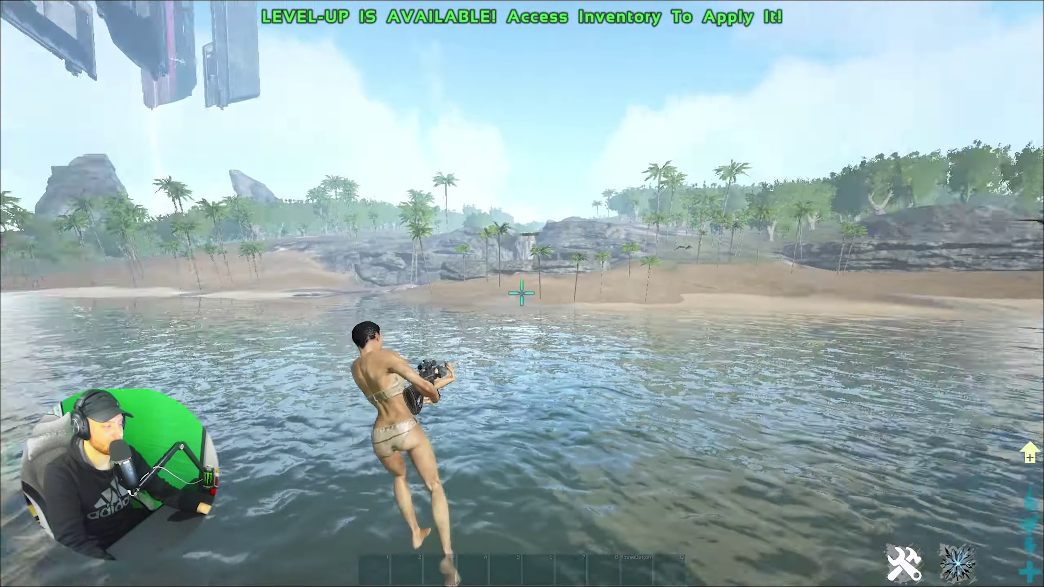
pyautogui.press('w')
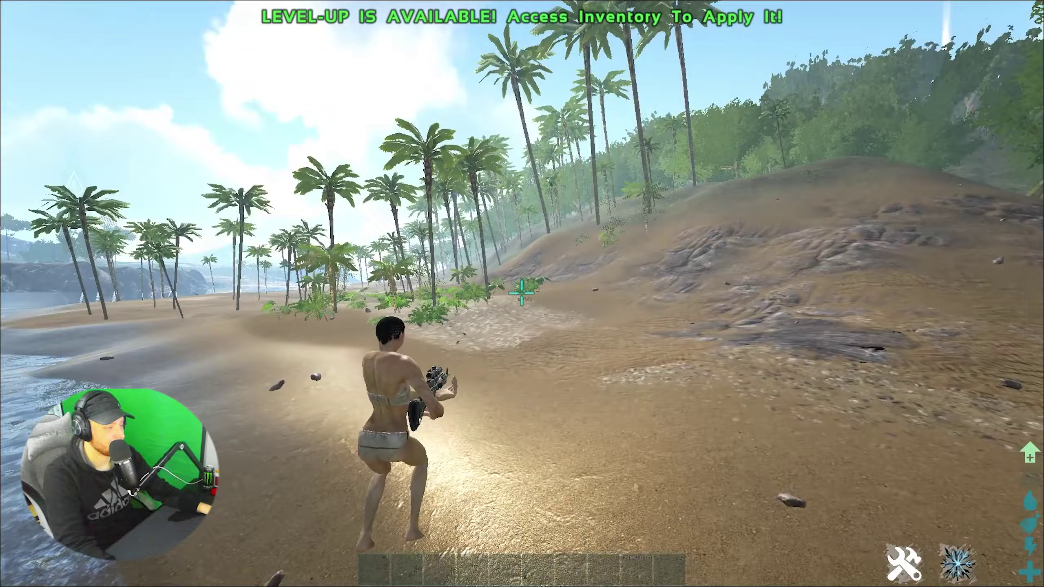
pyautogui.press('w')
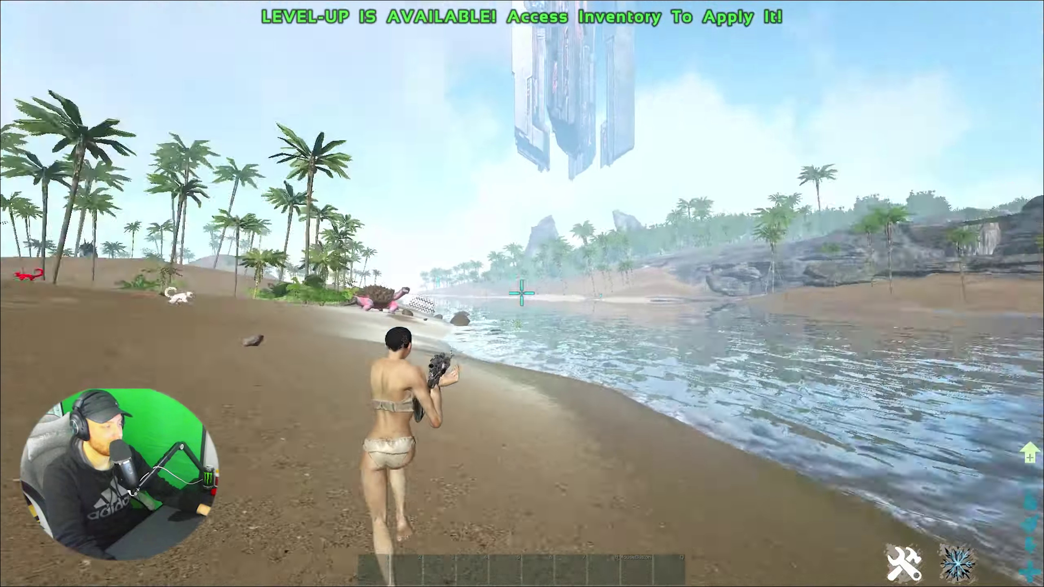
pyautogui.press('w')
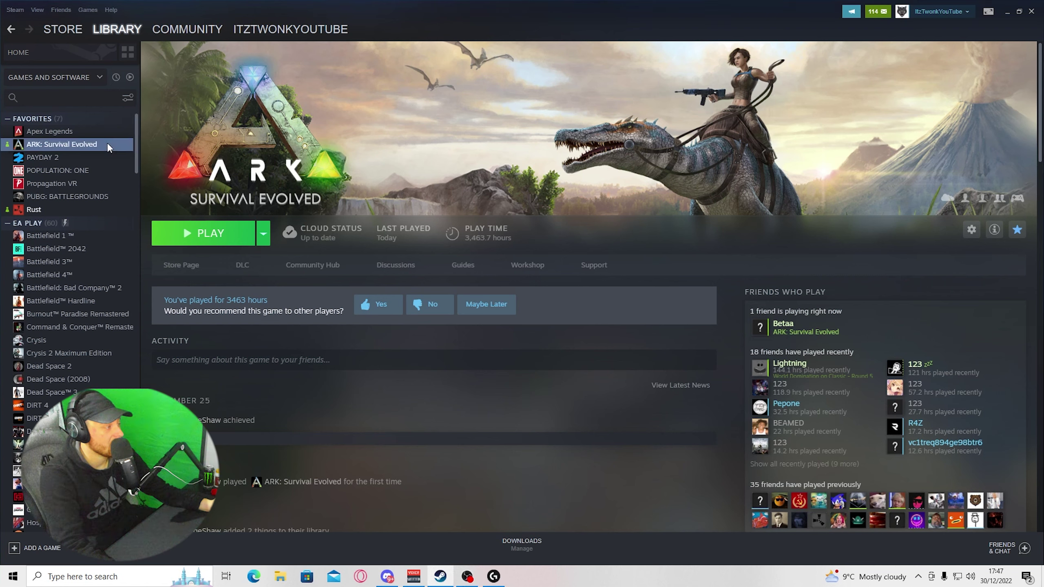
# Open ARK's Steam properties, verify launch options -sm4 -dx10 -lowmemory, and go to Local Files.
pyautogui.rightClick(107, 142)
pyautogui.moveTo(132, 197)
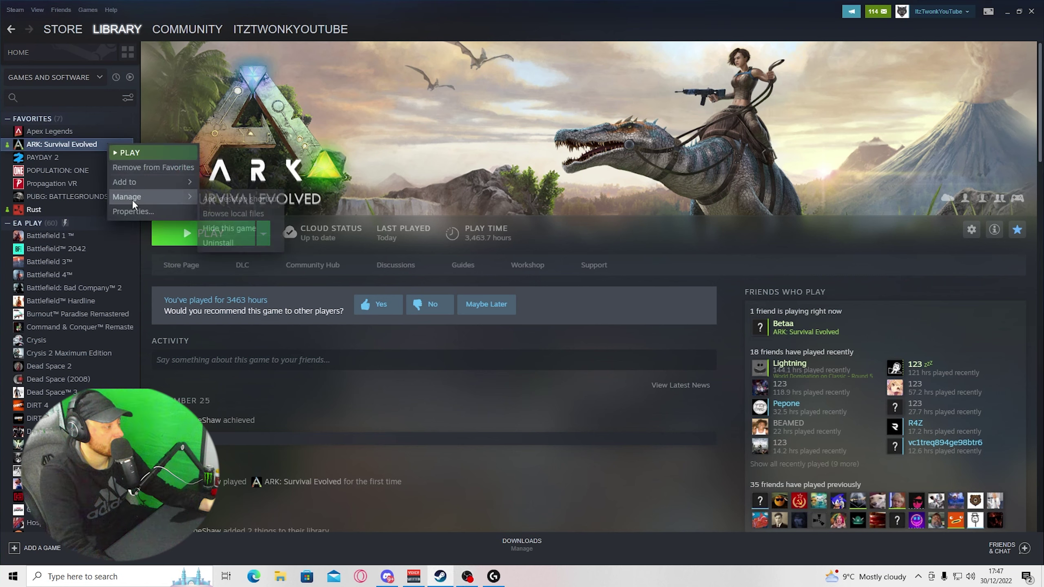
pyautogui.click(136, 210)
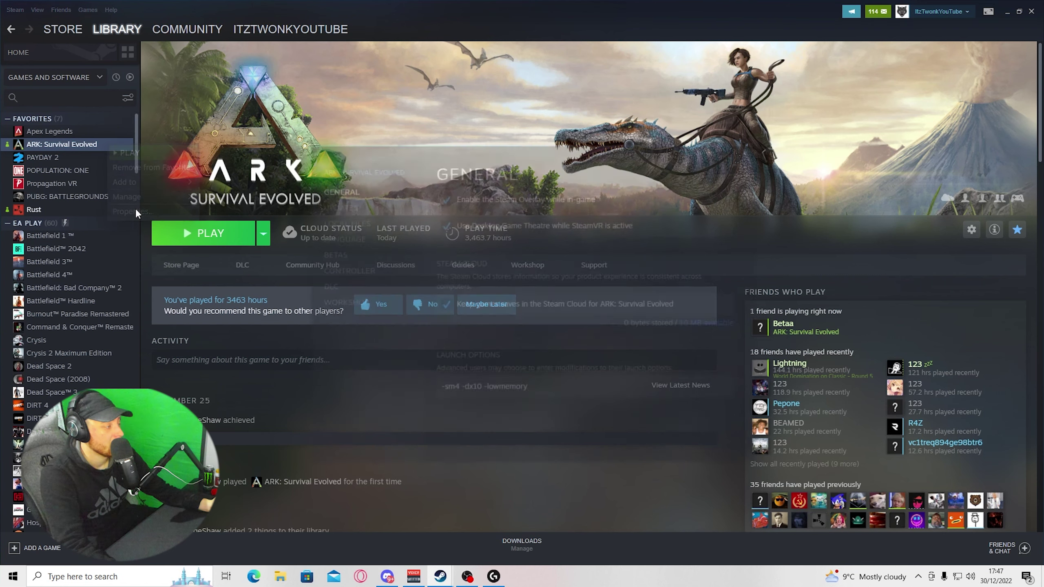
pyautogui.moveTo(534, 390); pyautogui.dragTo(368, 395)
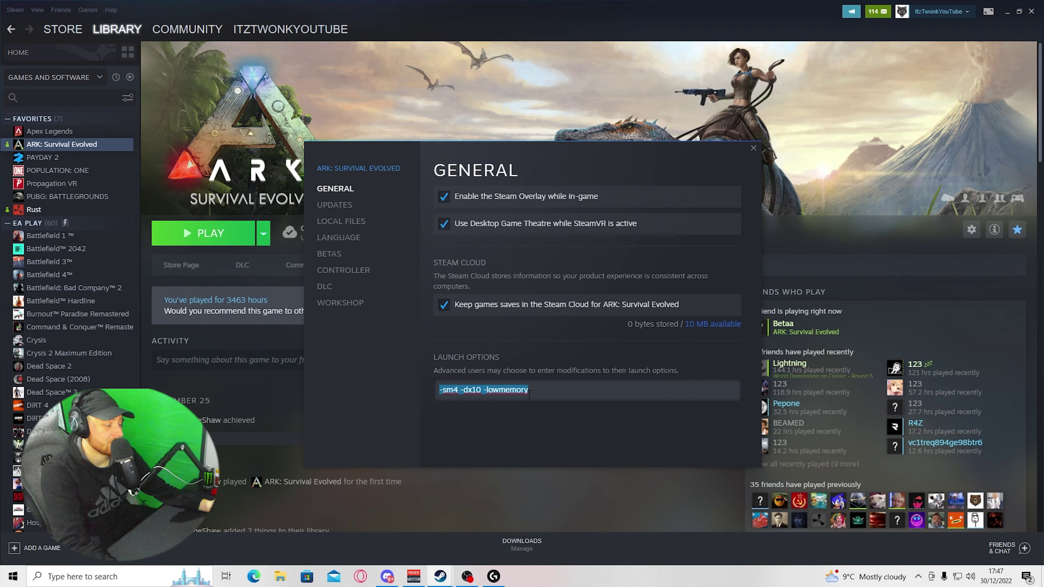
pyautogui.moveTo(534, 392); pyautogui.dragTo(435, 391)
pyautogui.click(577, 387)
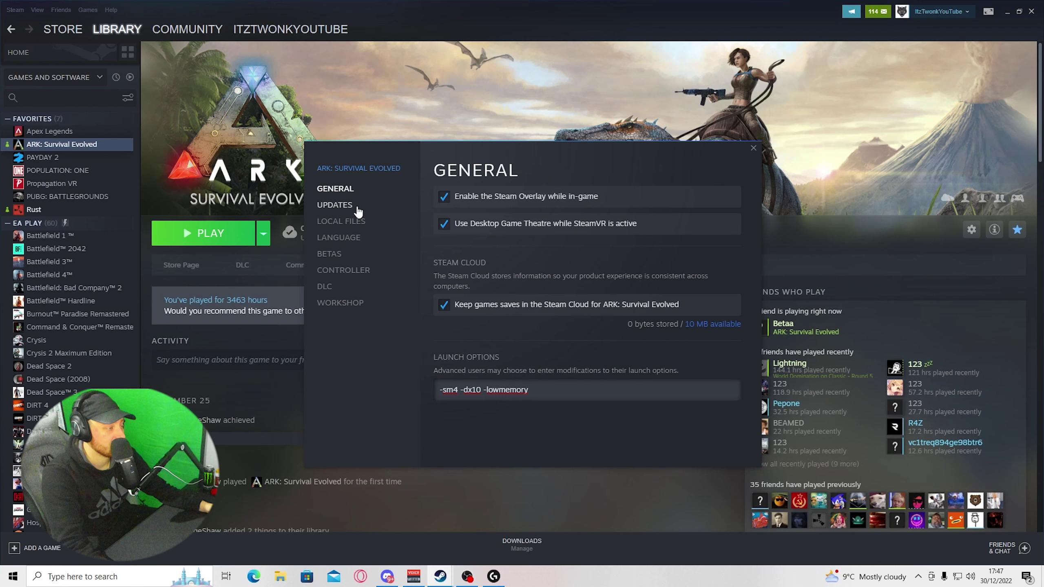
pyautogui.click(354, 222)
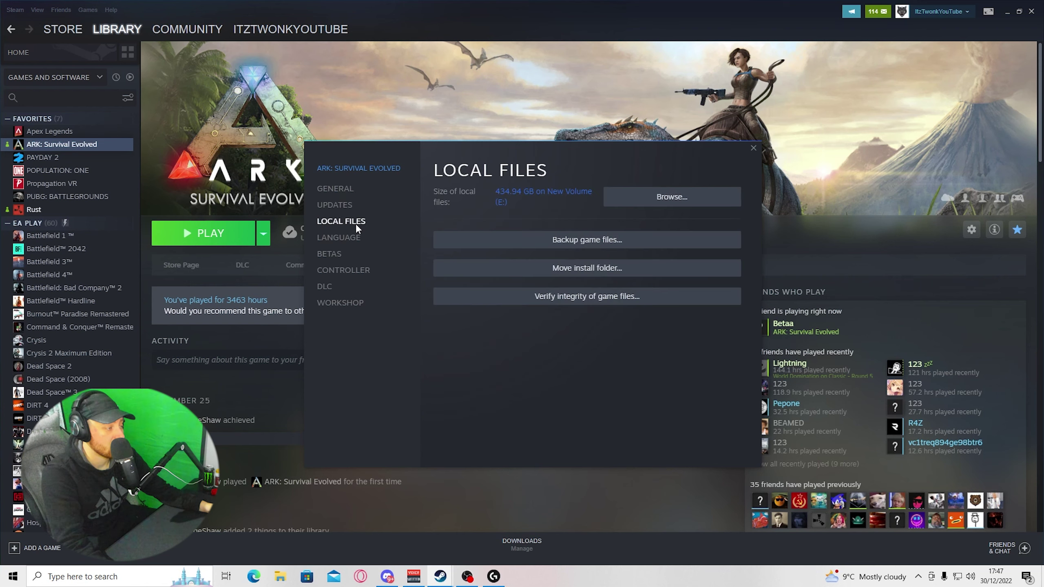
# Browse ARK's install folder to Engine\Config and open ConsoleVariables.ini in Notepad, selecting its text.
pyautogui.click(638, 205)
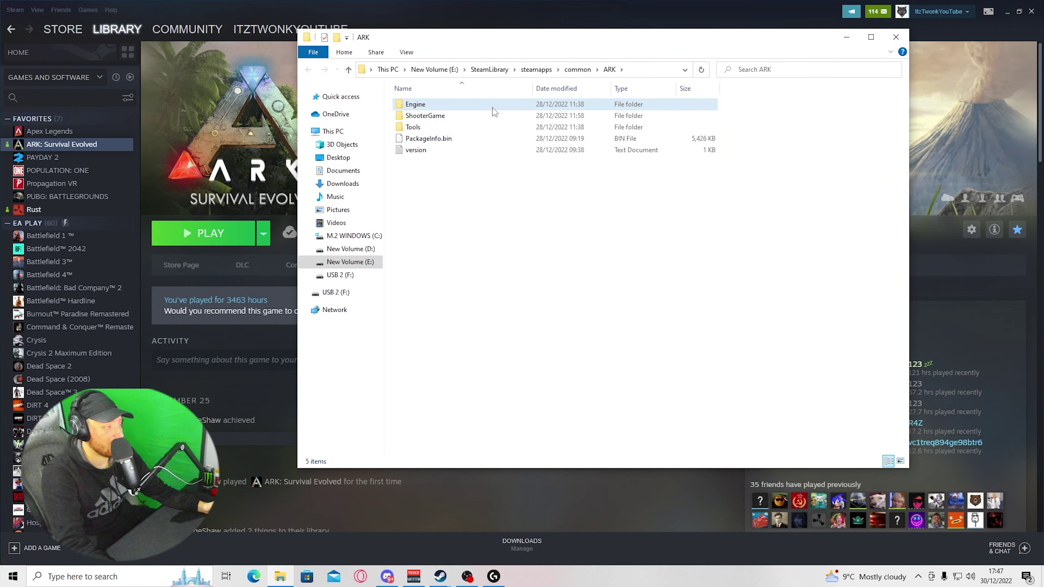
pyautogui.doubleClick(493, 108)
pyautogui.doubleClick(493, 115)
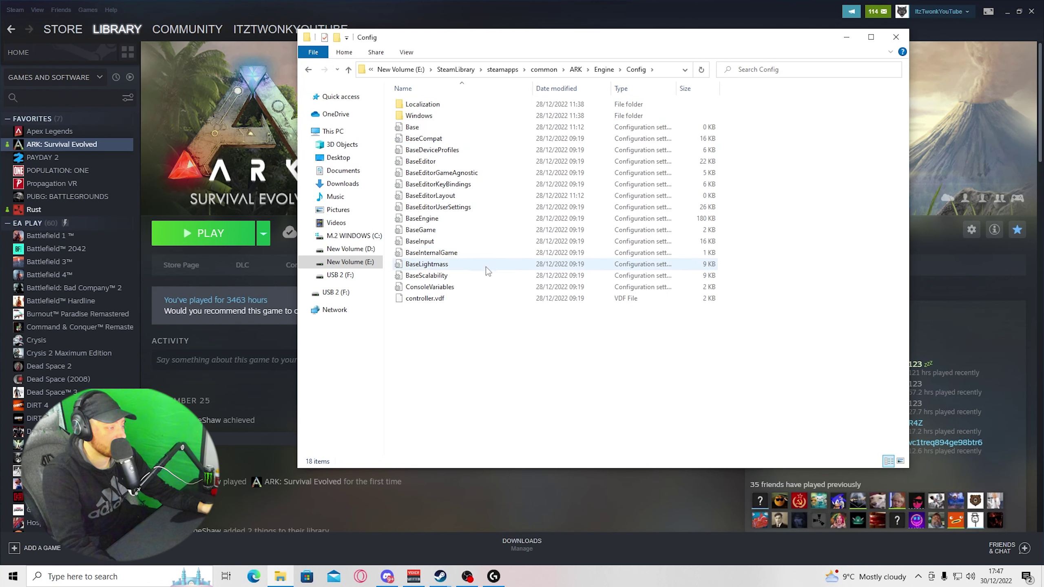
pyautogui.doubleClick(451, 289)
pyautogui.moveTo(162, 175); pyautogui.dragTo(617, 459)
pyautogui.moveTo(530, 452); pyautogui.dragTo(191, 189)
# Clear ConsoleVariables.ini and paste in the prepared custom [Startup] settings.
pyautogui.click(328, 240)
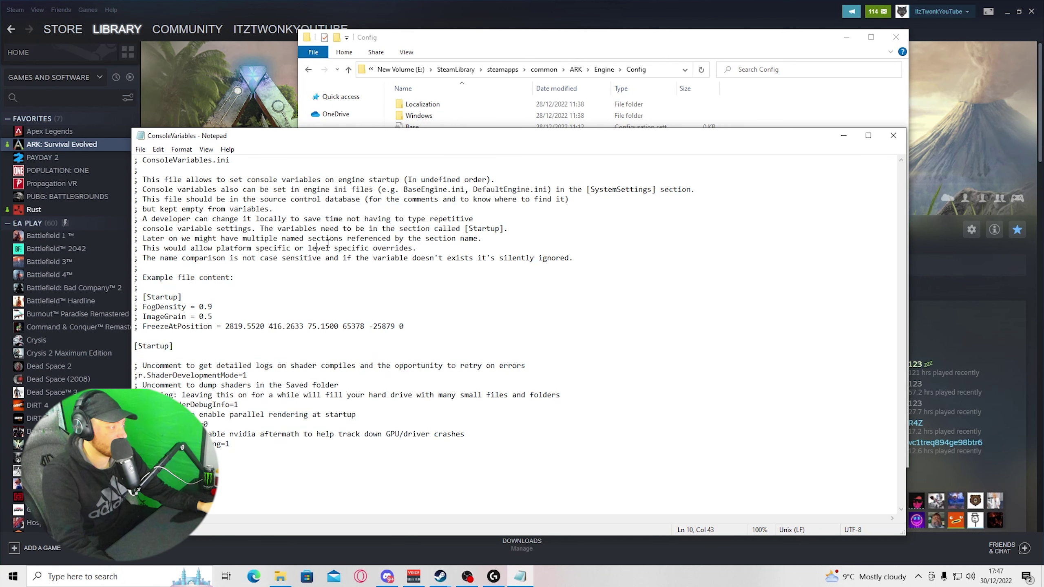
pyautogui.hotkey('ctrl', 'a')
pyautogui.press('BackSpace')
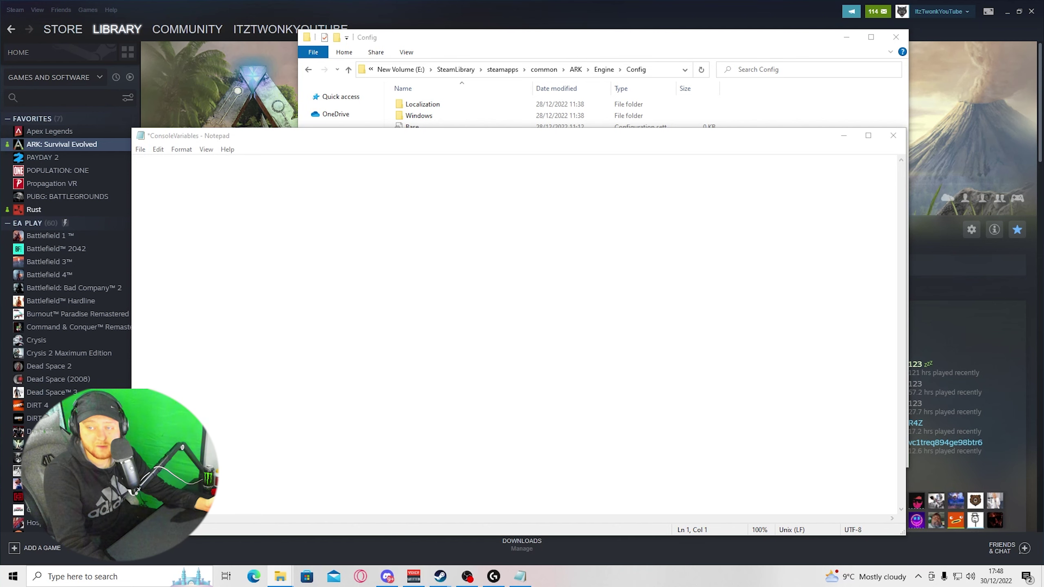
pyautogui.hotkey('alt', 'Tab')
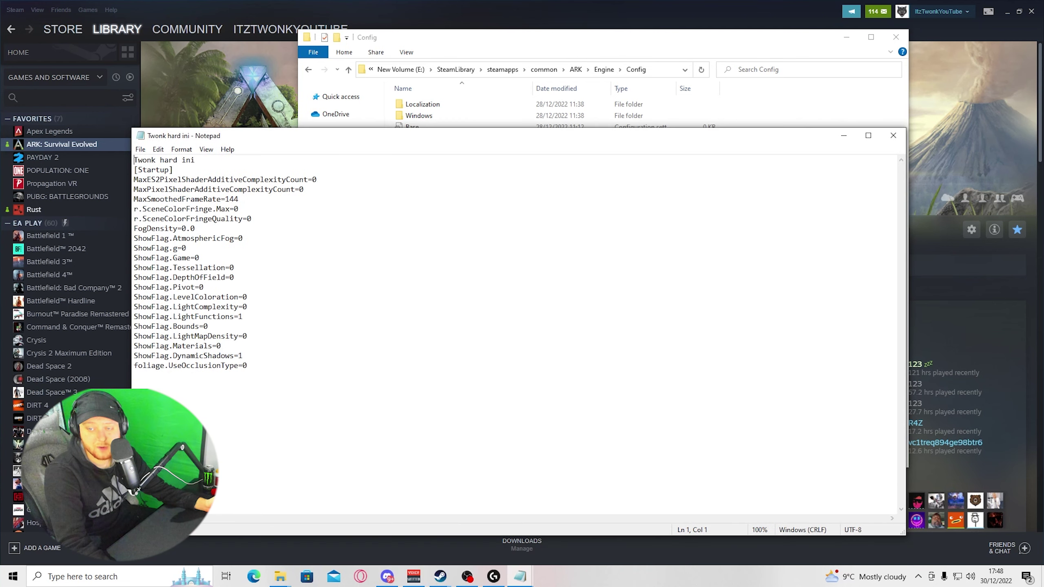
pyautogui.hotkey('ctrl', 'a')
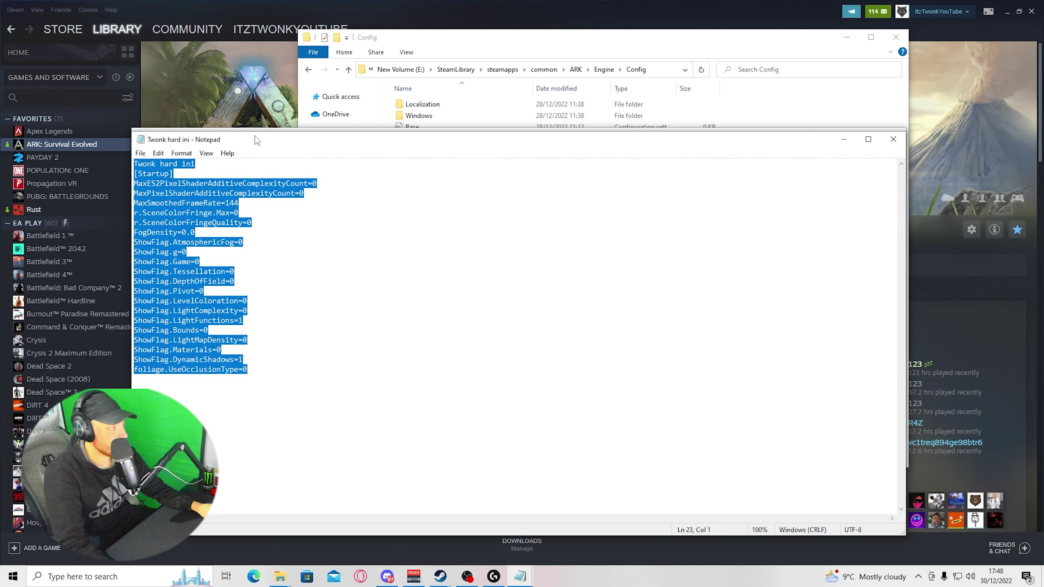
pyautogui.moveTo(256, 140); pyautogui.dragTo(327, 338)
pyautogui.click(200, 201)
pyautogui.hotkey('ctrl', 'v')
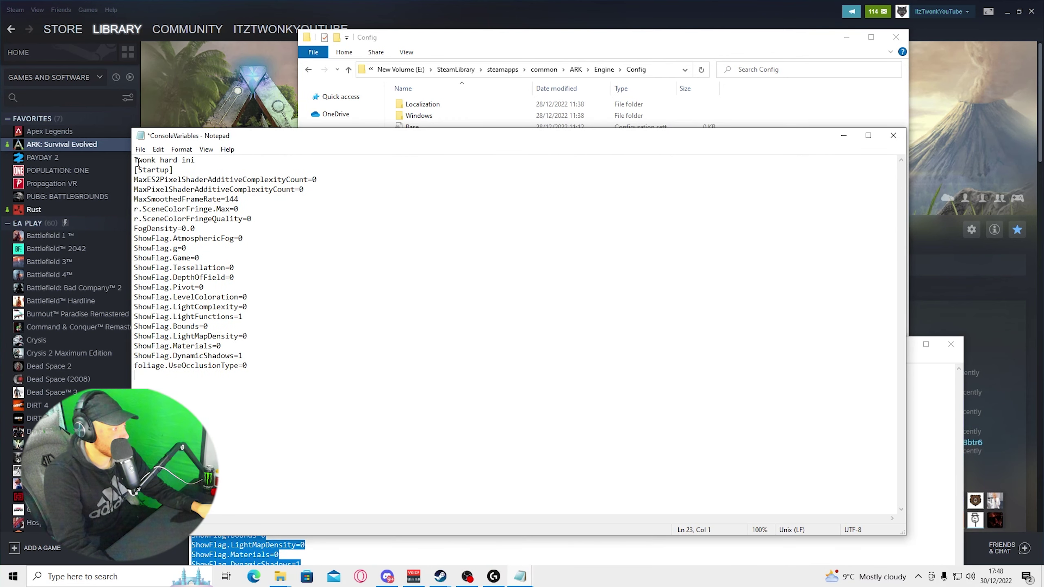
# Save ConsoleVariables.ini, then close both Notepad windows and the Config folder.
pyautogui.click(140, 149)
pyautogui.click(163, 199)
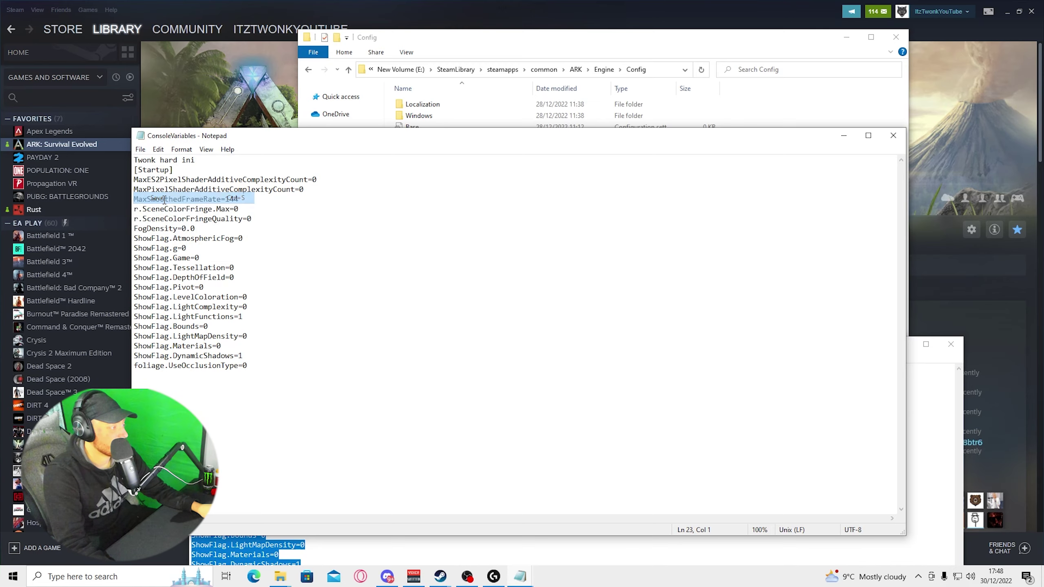
pyautogui.click(893, 135)
pyautogui.click(950, 344)
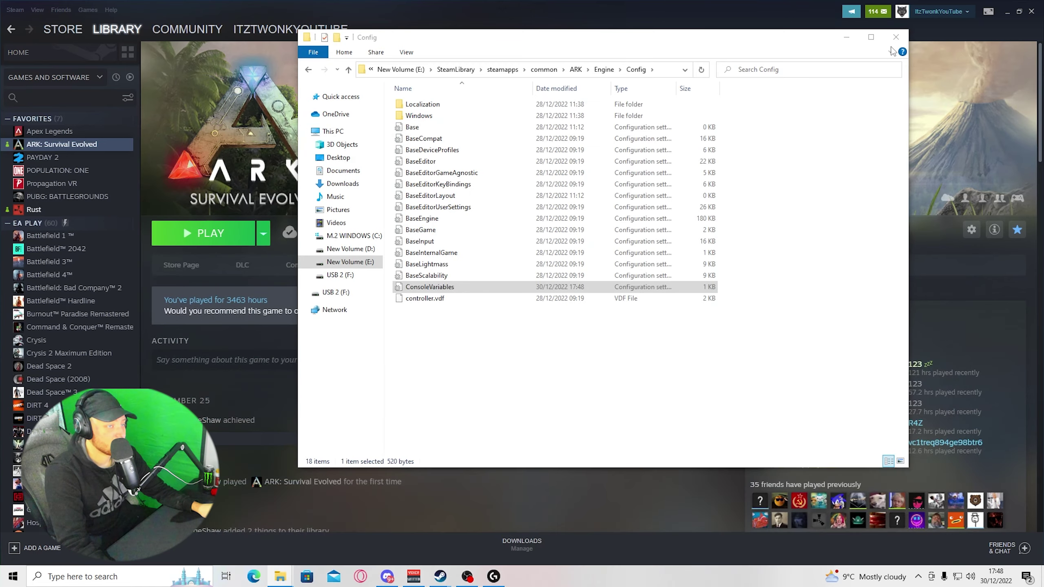
pyautogui.click(896, 37)
# Close ARK's Properties and enable creative mode with the gcm console command.
pyautogui.click(752, 149)
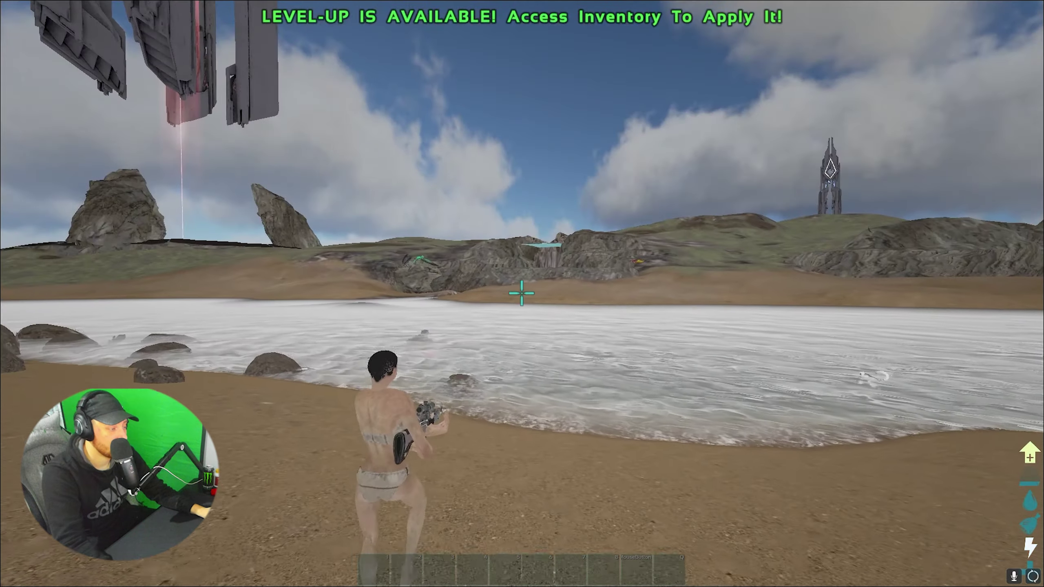
pyautogui.press('Tab')
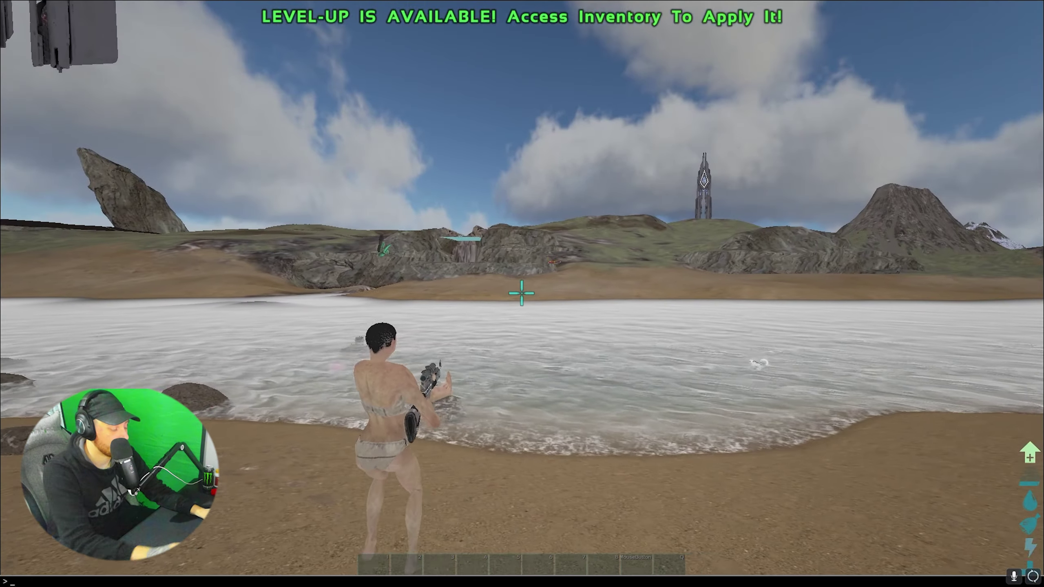
pyautogui.write('gcm')
pyautogui.press('Return')
# Run up the beach, briefly scope the rifle, and head inland through bamboo and rocky ground.
pyautogui.press('w')
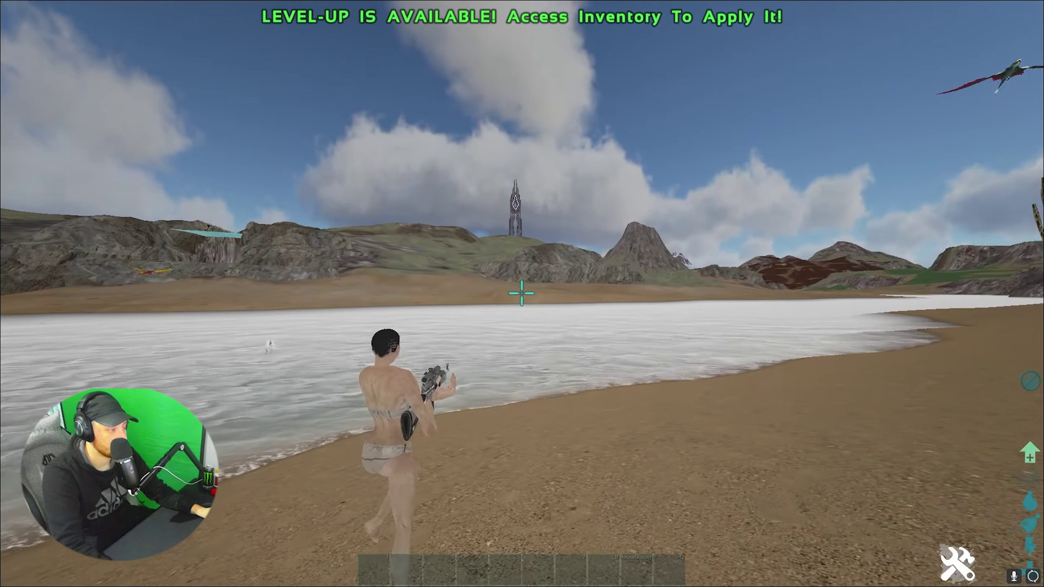
pyautogui.press('w')
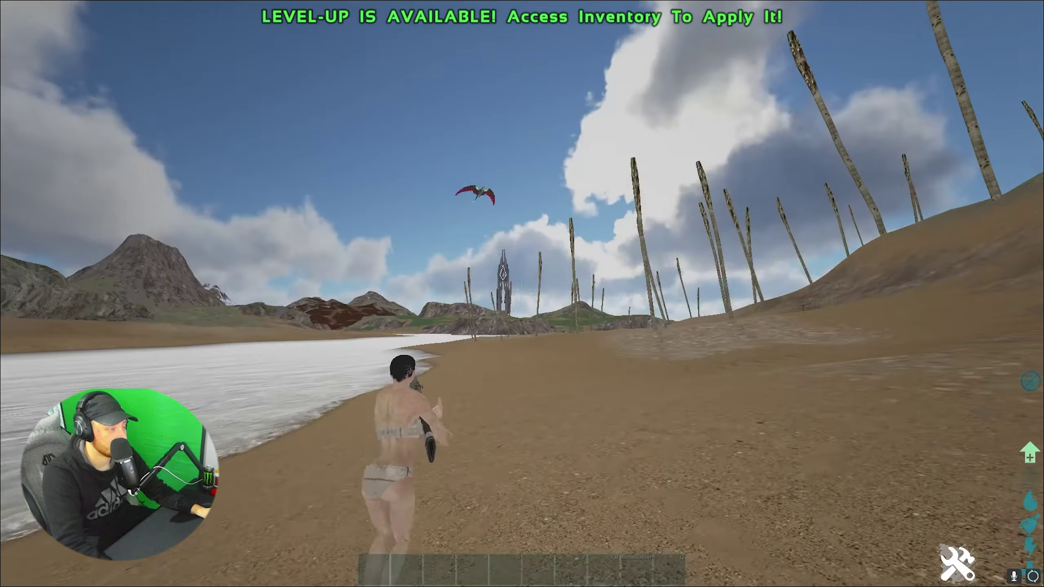
pyautogui.rightClick(521, 293)
pyautogui.rightClick(521, 294)
pyautogui.press('w')
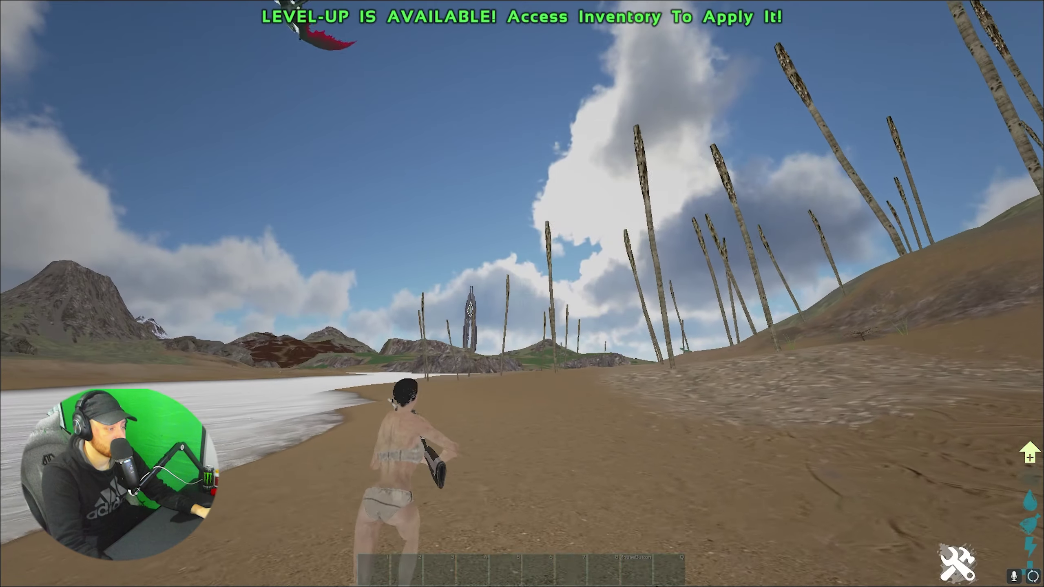
pyautogui.press('w')
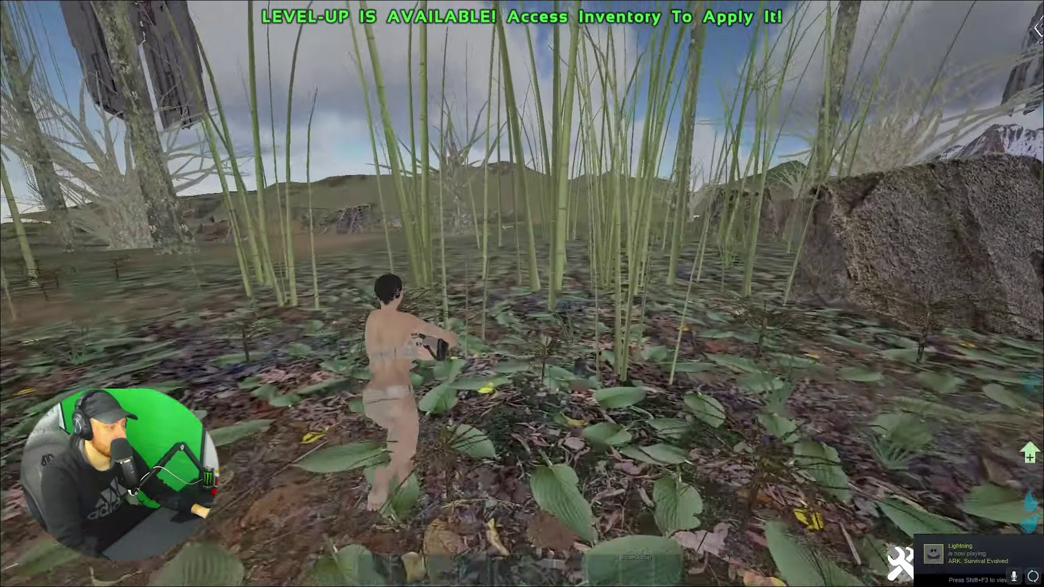
pyautogui.press('w')
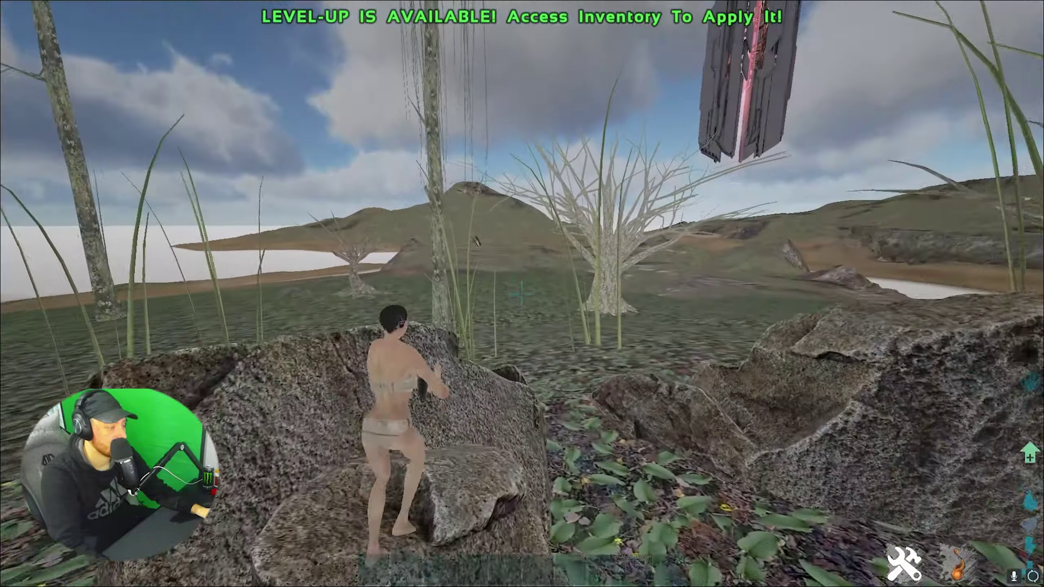
pyautogui.press('w')
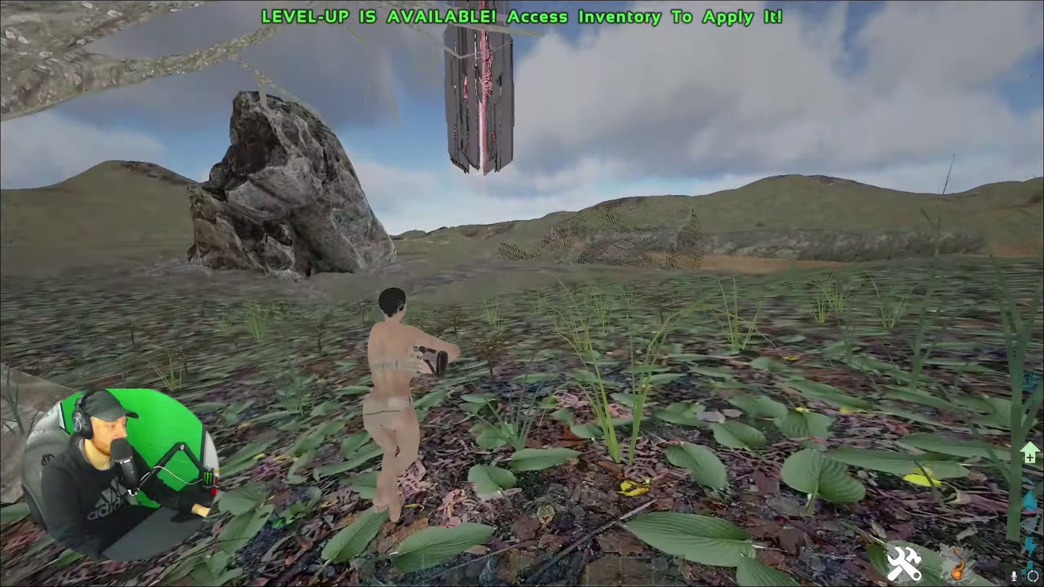
pyautogui.press('1')
pyautogui.press('w')
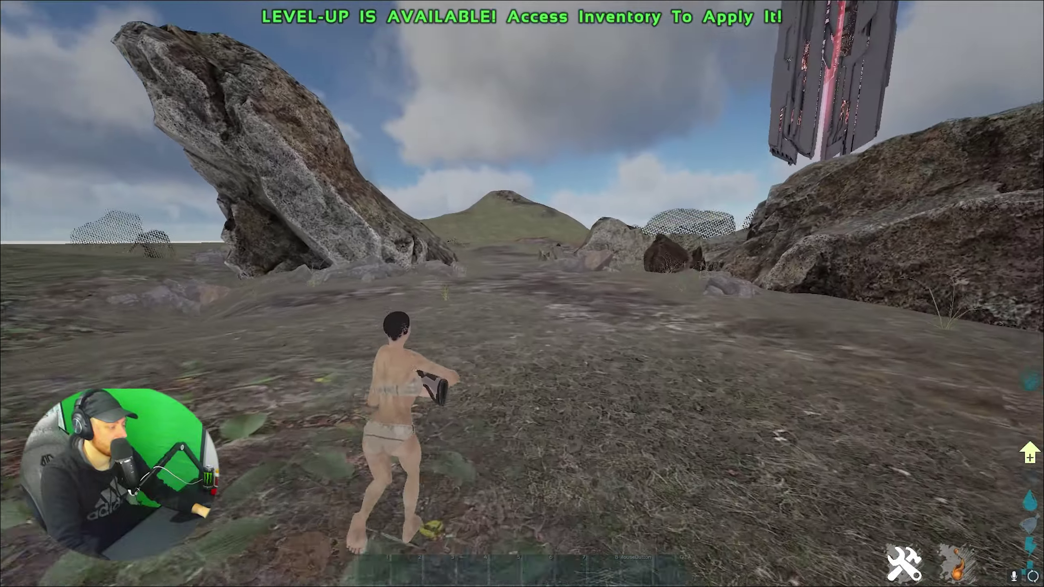
pyautogui.press('1')
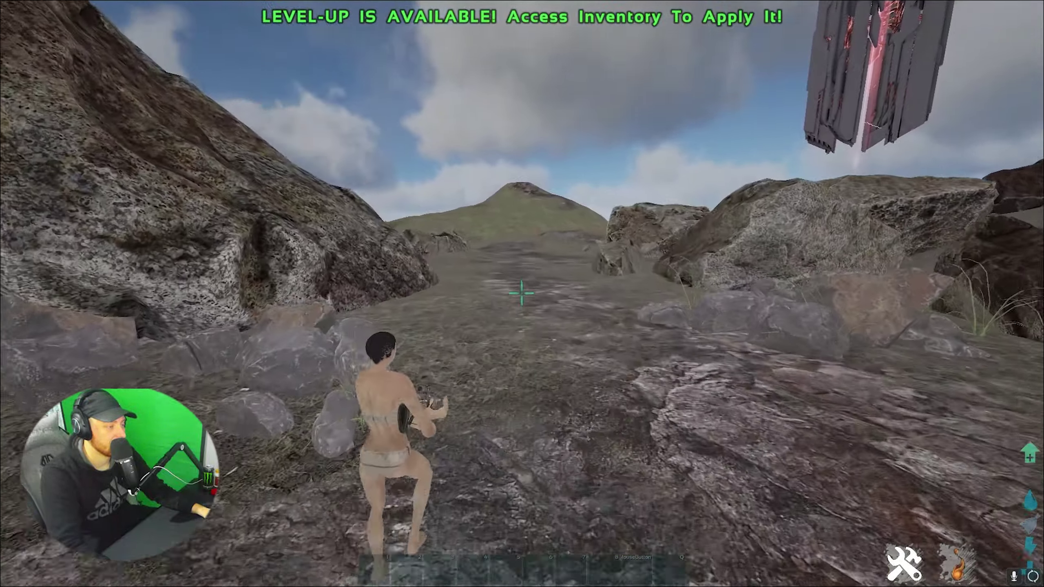